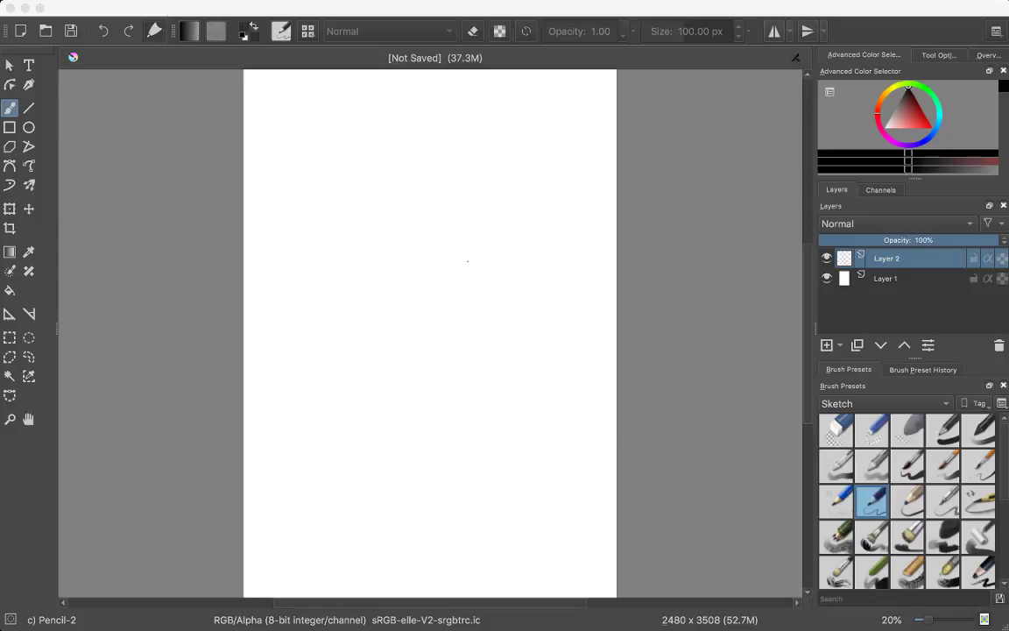
- Lightly sketch the cube's V-shaped top edges with the Pencil-2 brush
left_click(468, 260)
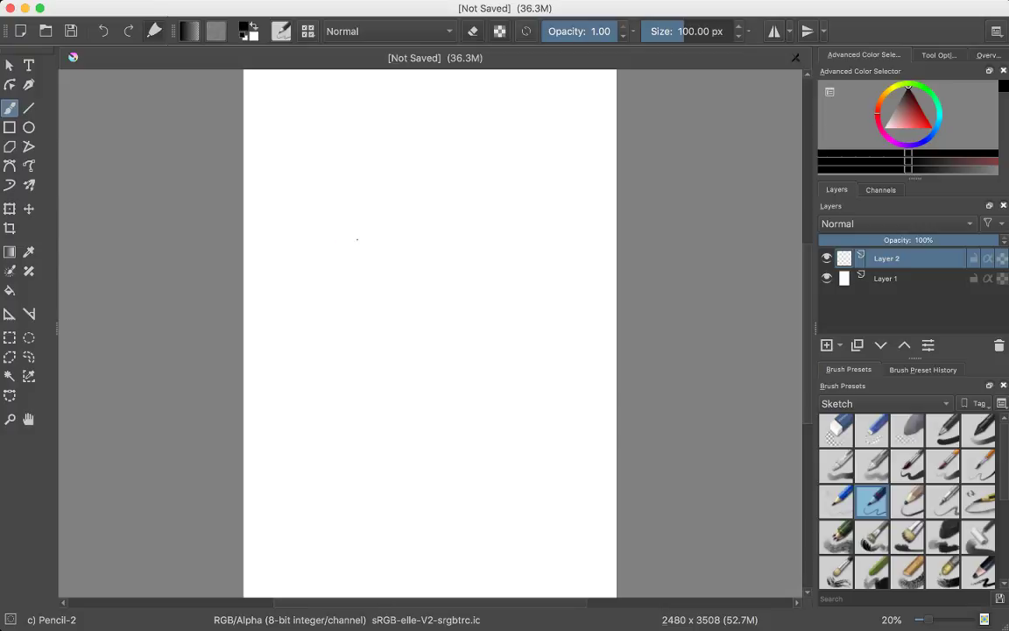
left_click_drag(319, 208, 354, 245)
left_click_drag(322, 210, 361, 260)
left_click_drag(331, 216, 341, 225)
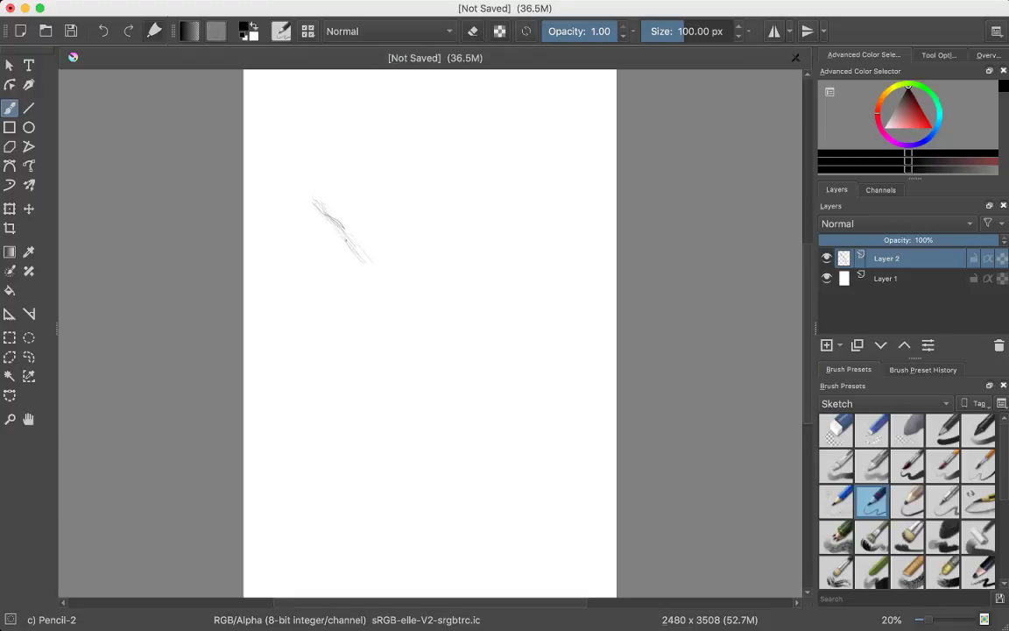
left_click_drag(324, 228, 396, 286)
left_click_drag(404, 295, 517, 224)
- Sketch the front, left and right vertical edges, undoing the final extra stroke
left_click_drag(407, 296, 419, 406)
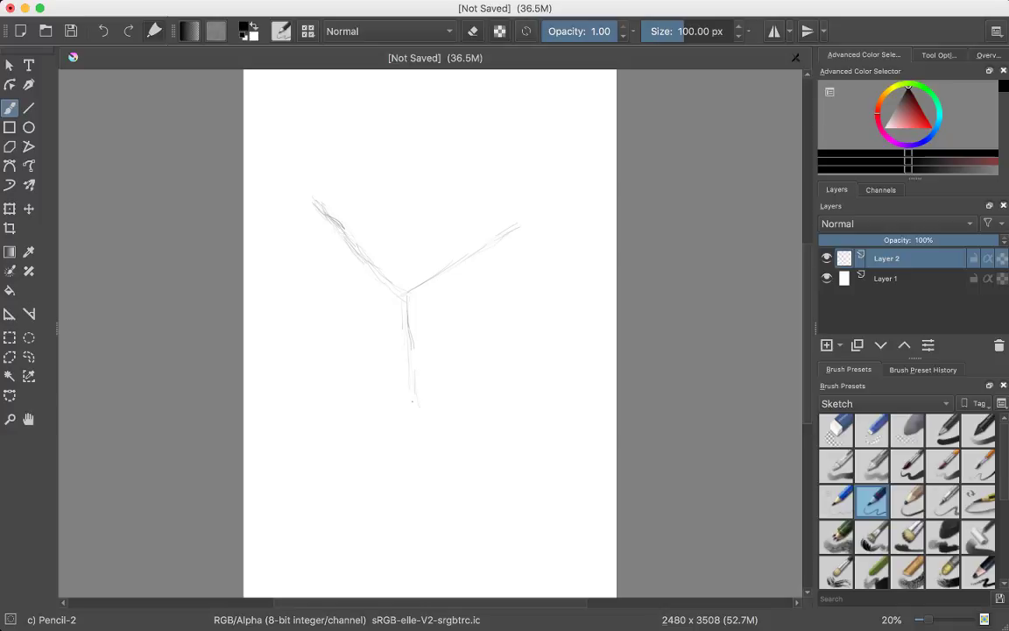
left_click_drag(351, 259, 353, 274)
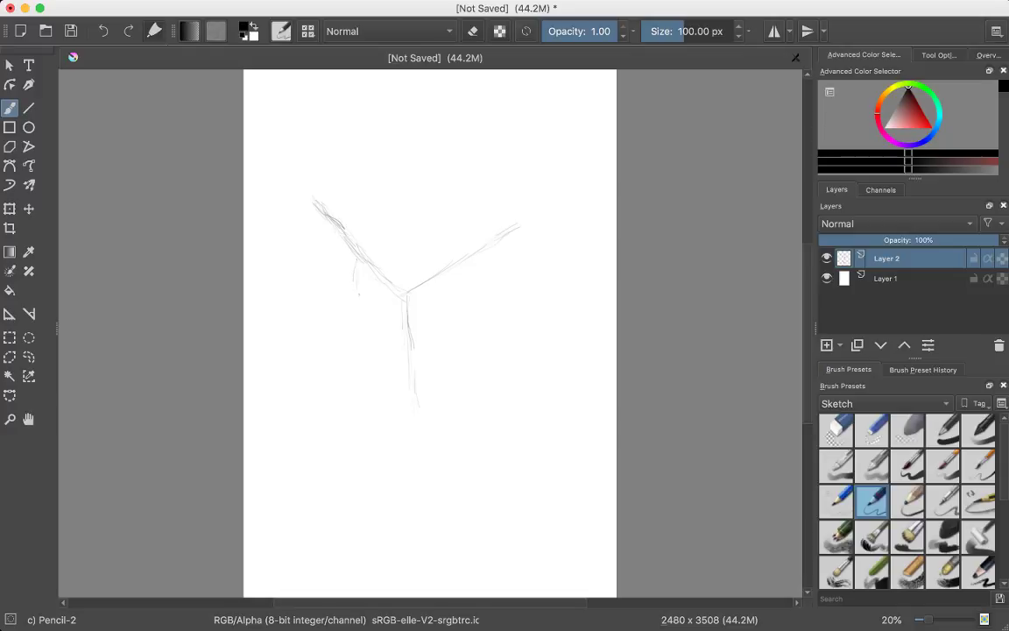
left_click_drag(355, 340, 356, 370)
left_click_drag(446, 273, 467, 381)
mouse_move(406, 296)
left_mouse_down()
mouse_move(411, 348)
mouse_move(429, 342)
left_mouse_up()
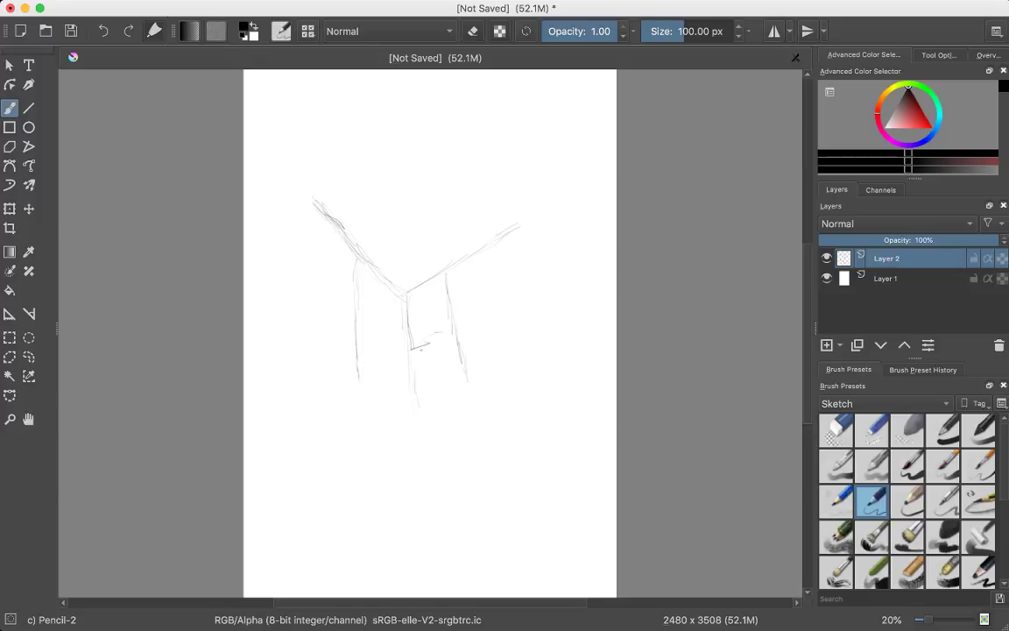
key("ctrl+z")
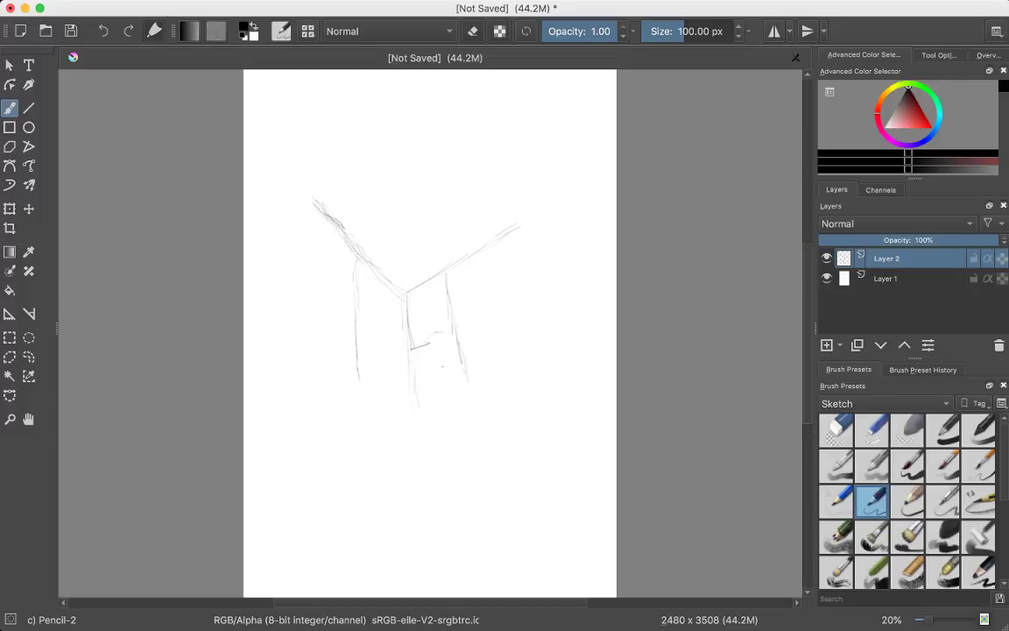
- Zoom in to about 45% and sketch the bottom edges meeting at the front corner
scroll(451, 364, "up", 4)
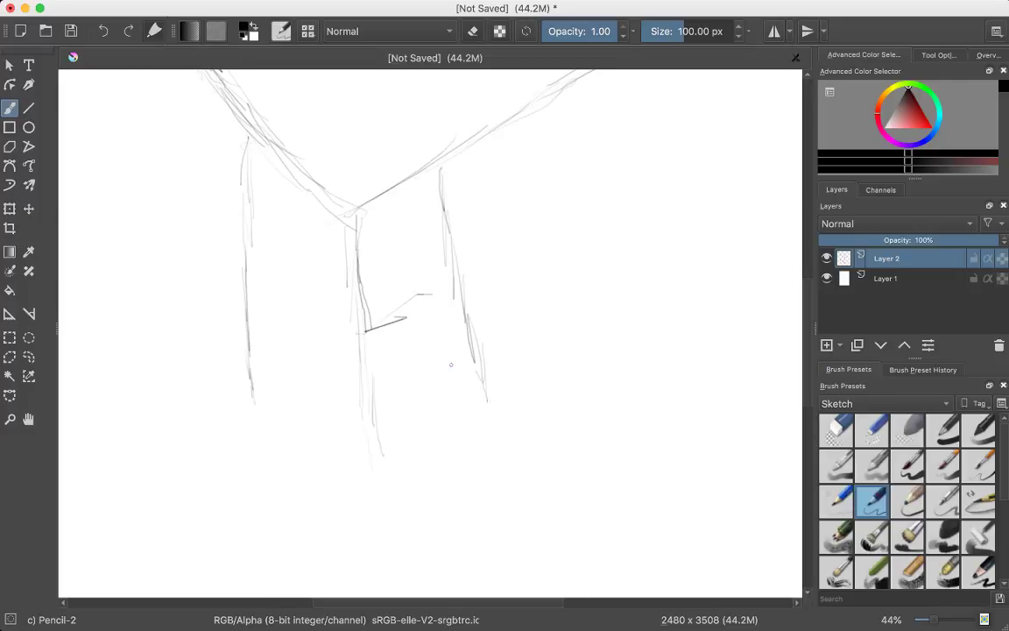
scroll(461, 372, "up", 3)
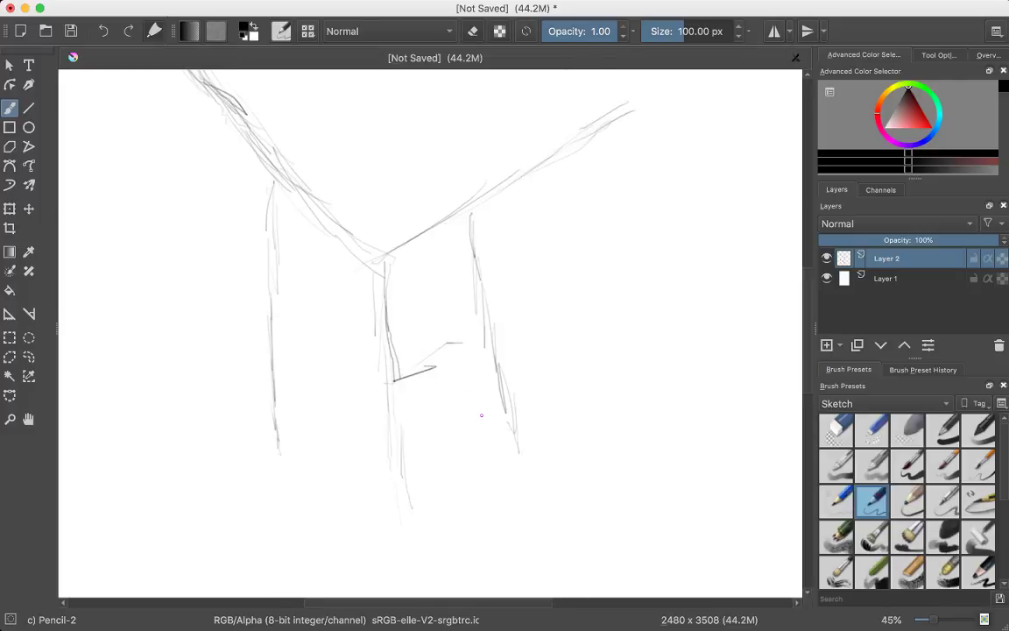
left_click_drag(481, 415, 497, 461)
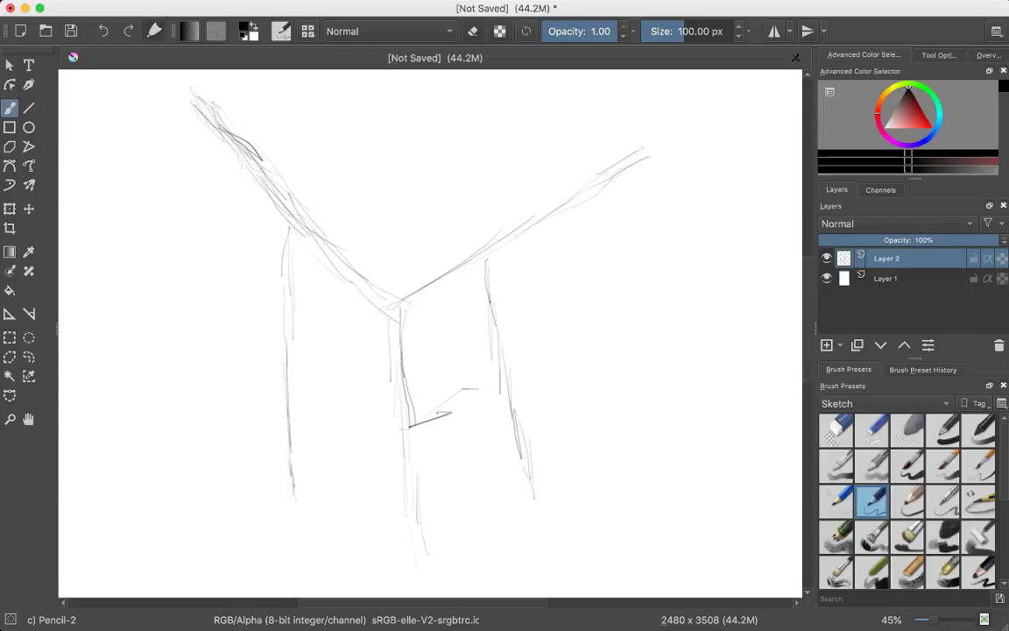
left_click_drag(452, 410, 505, 388)
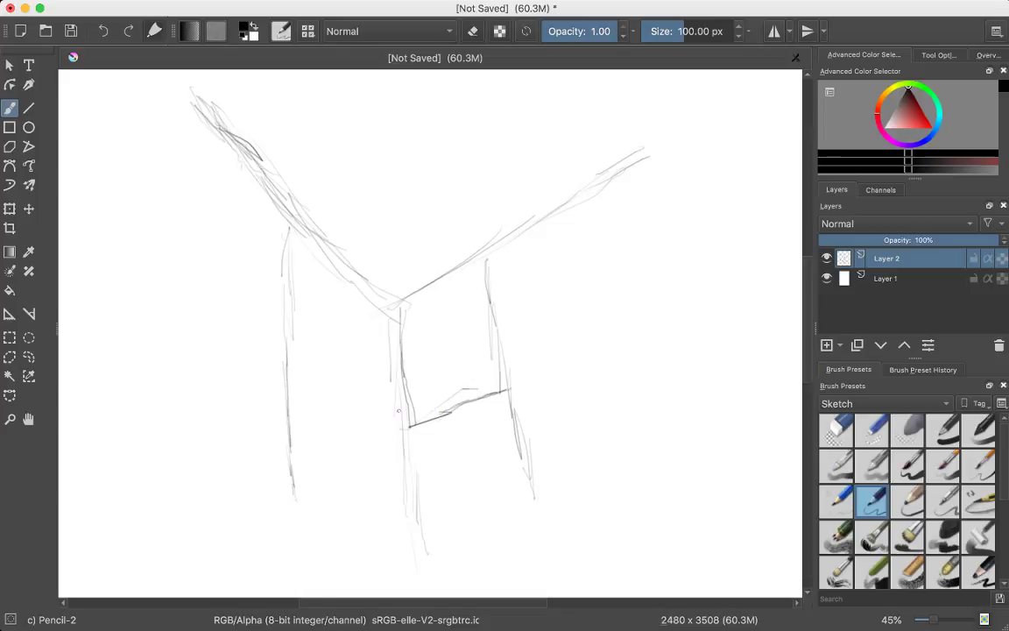
left_click_drag(405, 419, 290, 376)
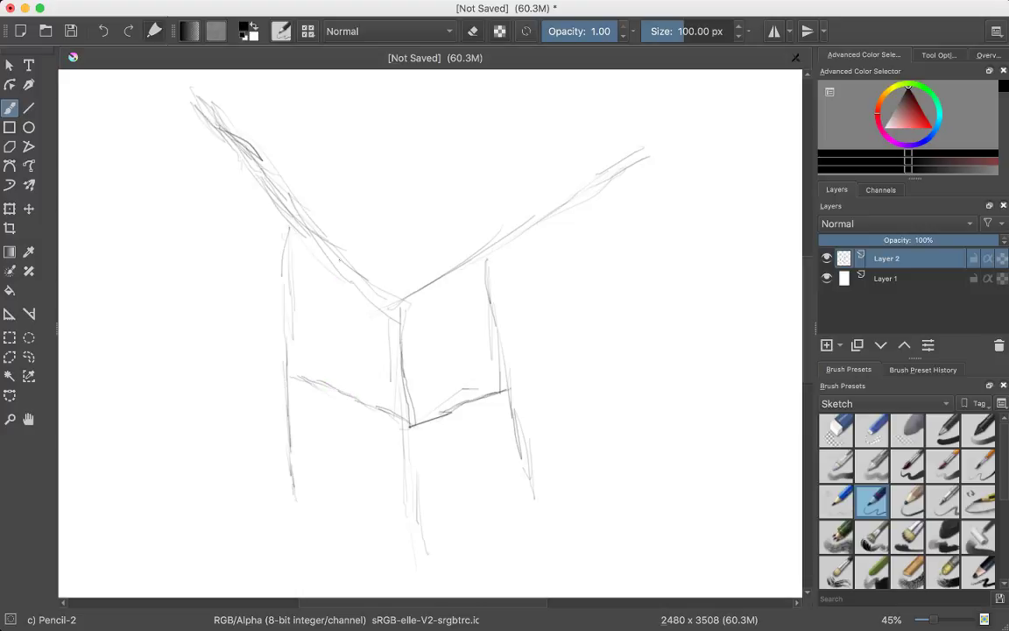
- Add vertical construction lines on the cube's left face
left_click_drag(340, 261, 339, 288)
left_click_drag(340, 308, 340, 322)
key("ctrl+z")
left_click_drag(332, 263, 330, 312)
left_click_drag(329, 337, 330, 379)
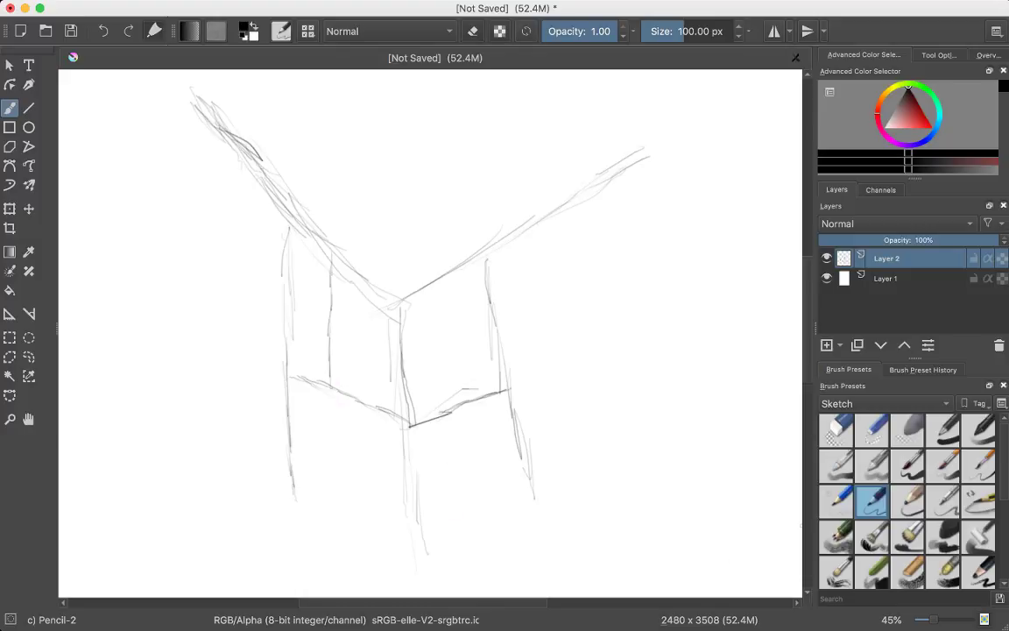
- Erase the overlong lines and upper diagonal overshoot with Eraser Circle, then return to Pencil-2
left_click(836, 430)
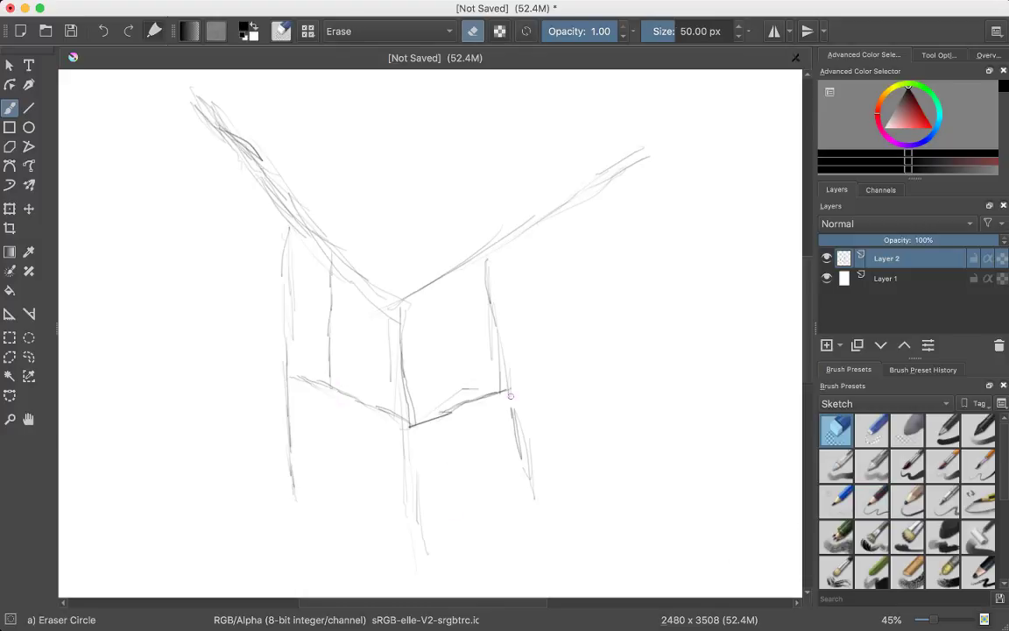
left_click_drag(512, 405, 531, 461)
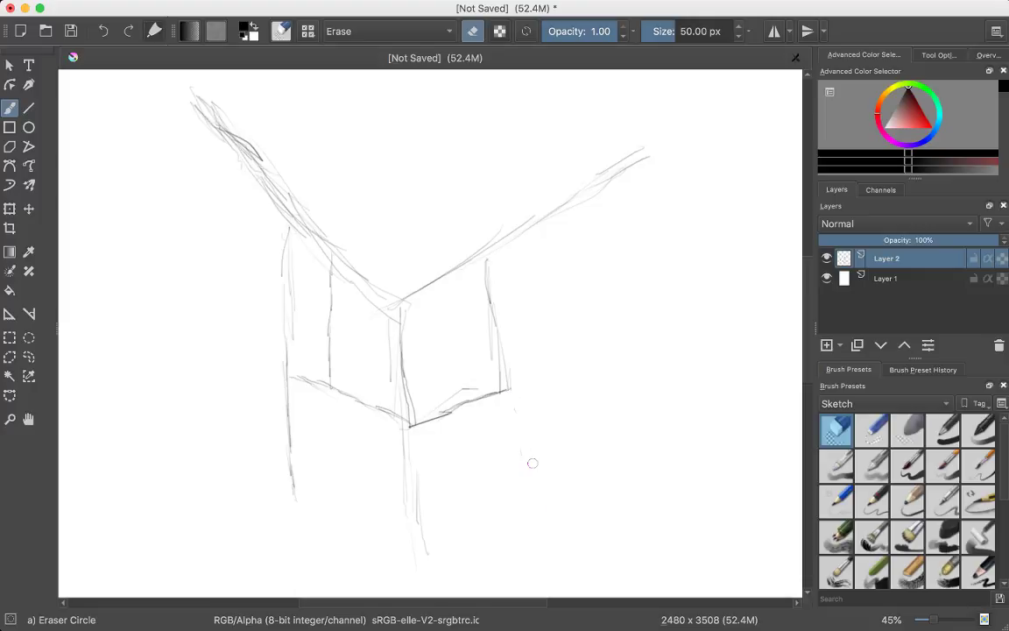
mouse_move(391, 429)
left_mouse_down()
mouse_move(414, 480)
mouse_move(412, 523)
mouse_move(419, 513)
left_mouse_up()
mouse_move(290, 403)
left_mouse_down()
mouse_move(290, 380)
mouse_move(295, 462)
mouse_move(284, 354)
mouse_move(301, 203)
mouse_move(272, 158)
mouse_move(163, 89)
mouse_move(236, 113)
mouse_move(209, 123)
mouse_move(234, 142)
mouse_move(264, 228)
left_mouse_up()
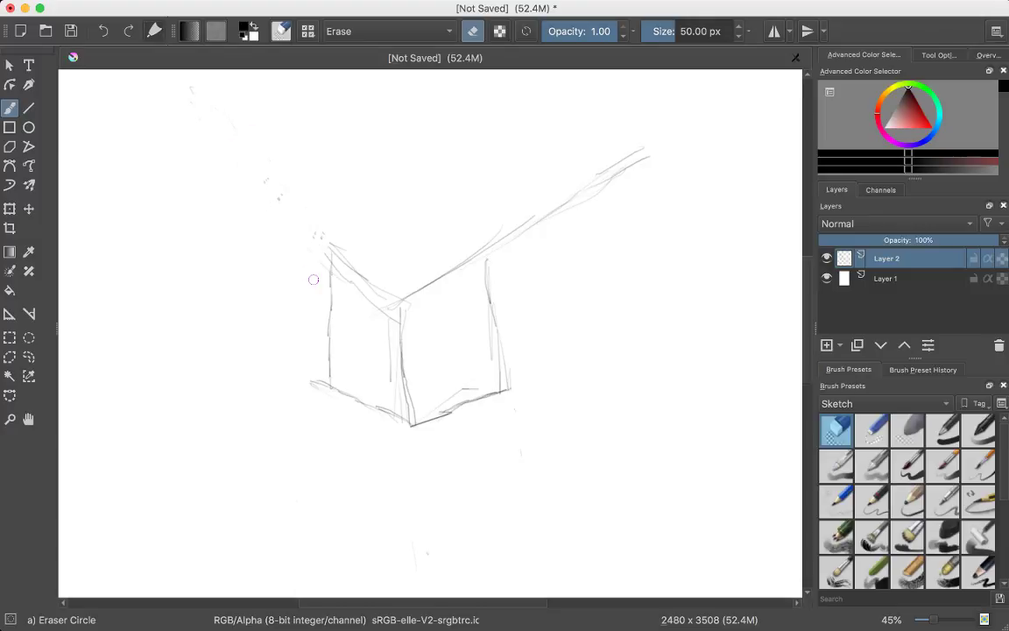
left_click_drag(320, 250, 357, 210)
left_click_drag(498, 246, 541, 229)
mouse_move(516, 185)
left_mouse_down()
mouse_move(625, 181)
mouse_move(617, 181)
left_mouse_up()
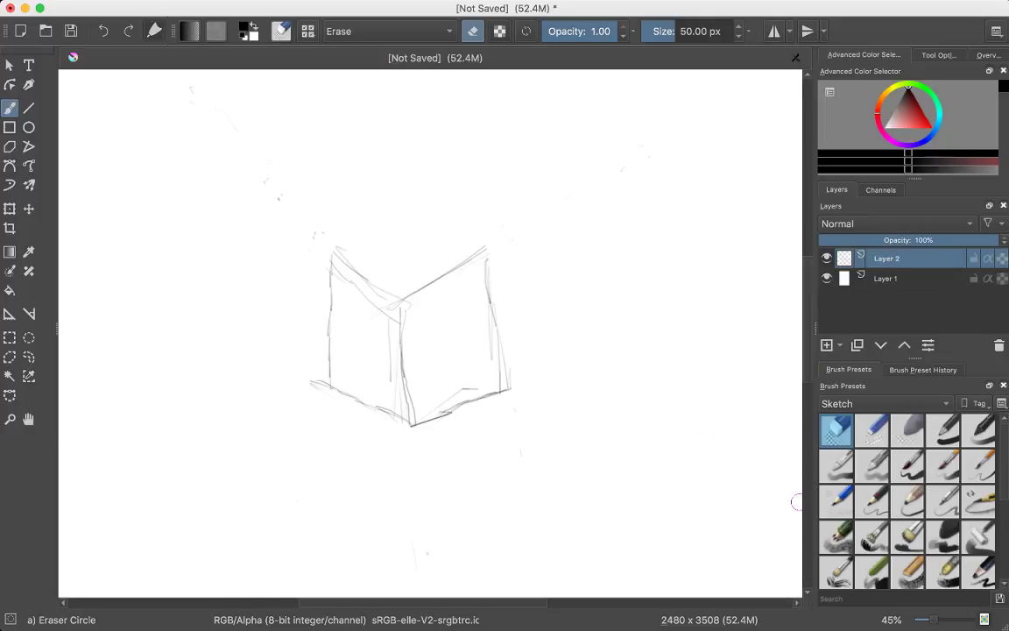
key("slash")
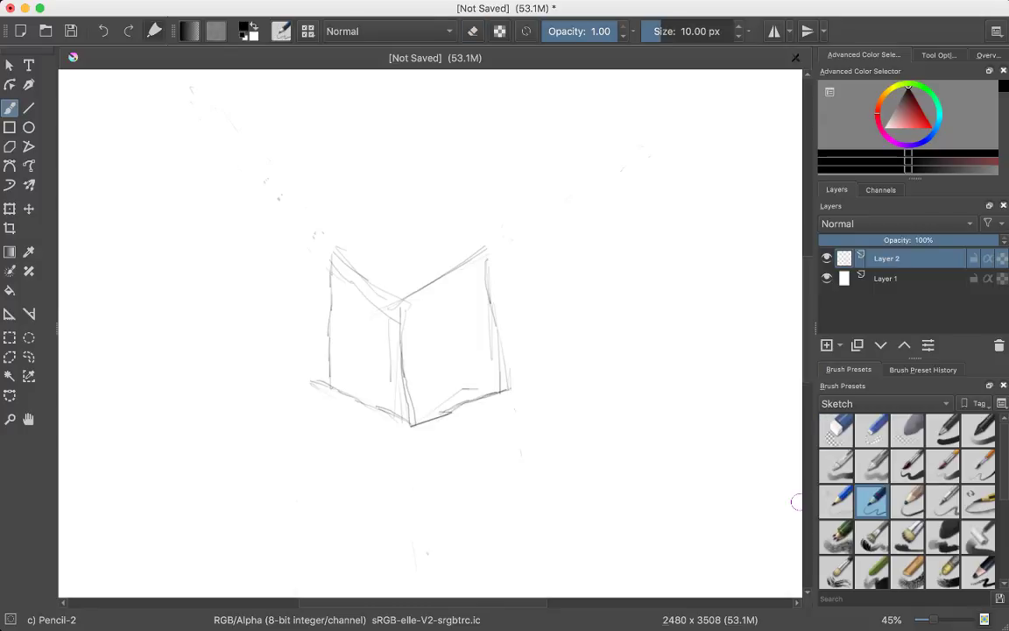
- Close the top face's back corner and far edge with faint Pencil-1 Hard strokes at 0.60 opacity
left_click(835, 501)
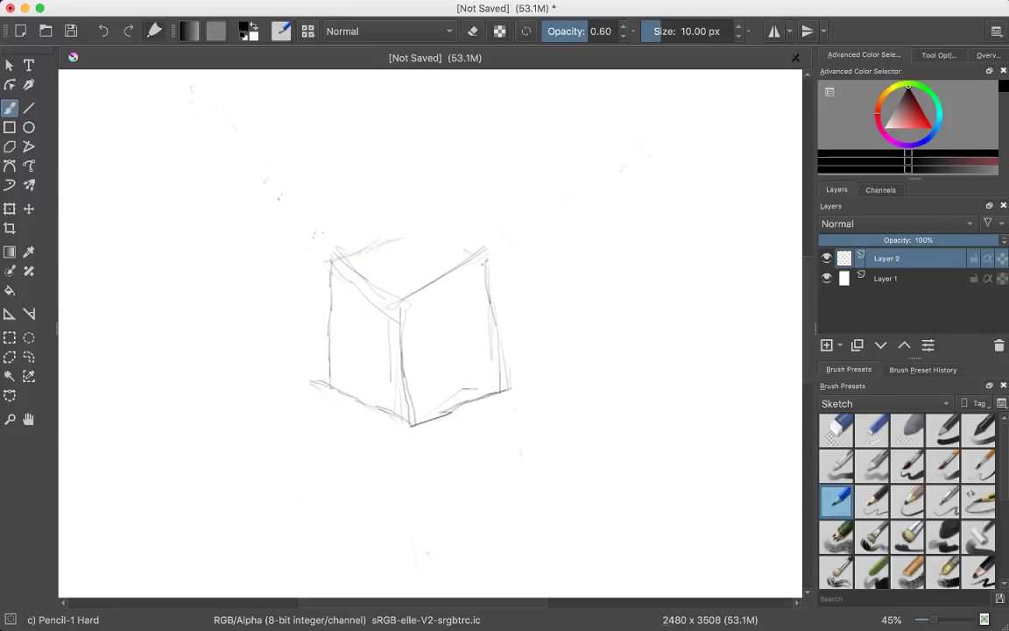
left_click_drag(431, 230, 439, 235)
left_click_drag(414, 232, 429, 227)
key("slash")
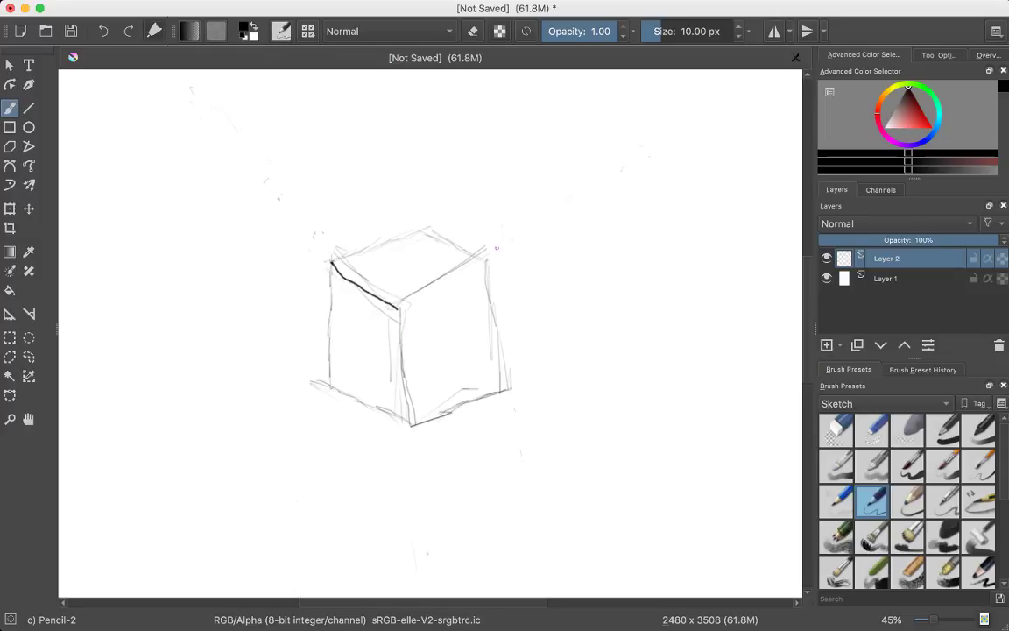
- Trace all cube edges in bold dark Pencil-2 strokes, then select the Pencil-6 Quick Shade preset
mouse_move(488, 254)
left_mouse_down()
mouse_move(397, 308)
mouse_move(410, 421)
left_mouse_up()
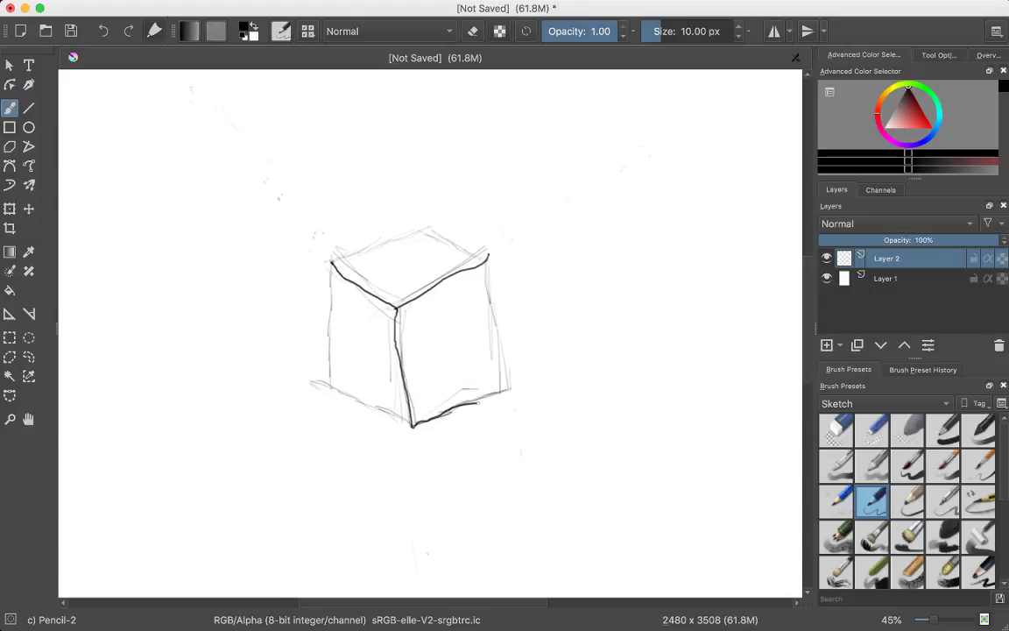
left_click_drag(479, 403, 509, 394)
left_click_drag(492, 280, 501, 372)
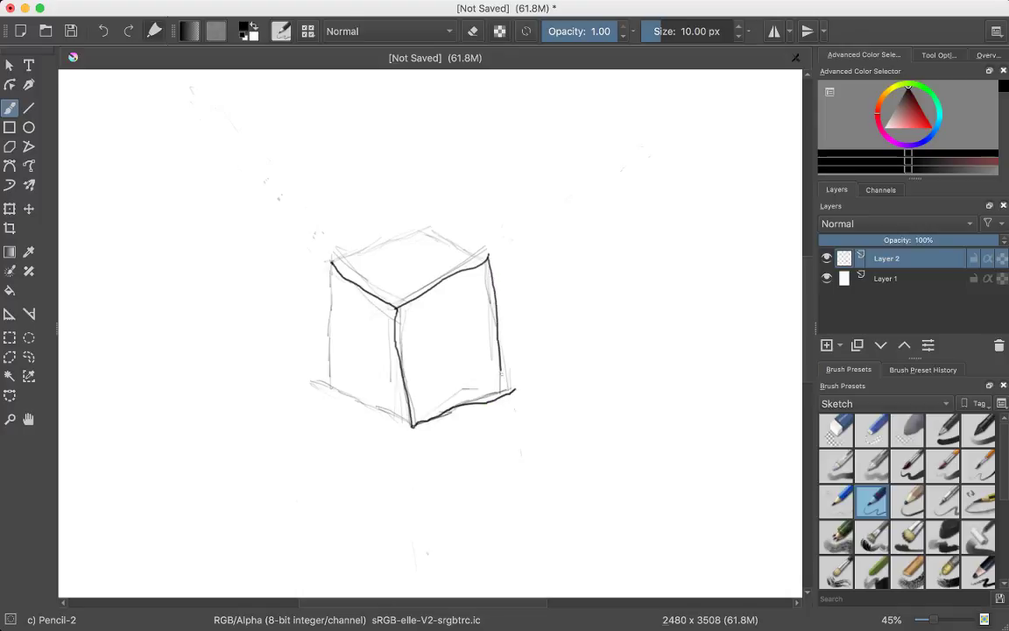
mouse_move(332, 262)
left_mouse_down()
mouse_move(330, 385)
mouse_move(412, 428)
left_mouse_up()
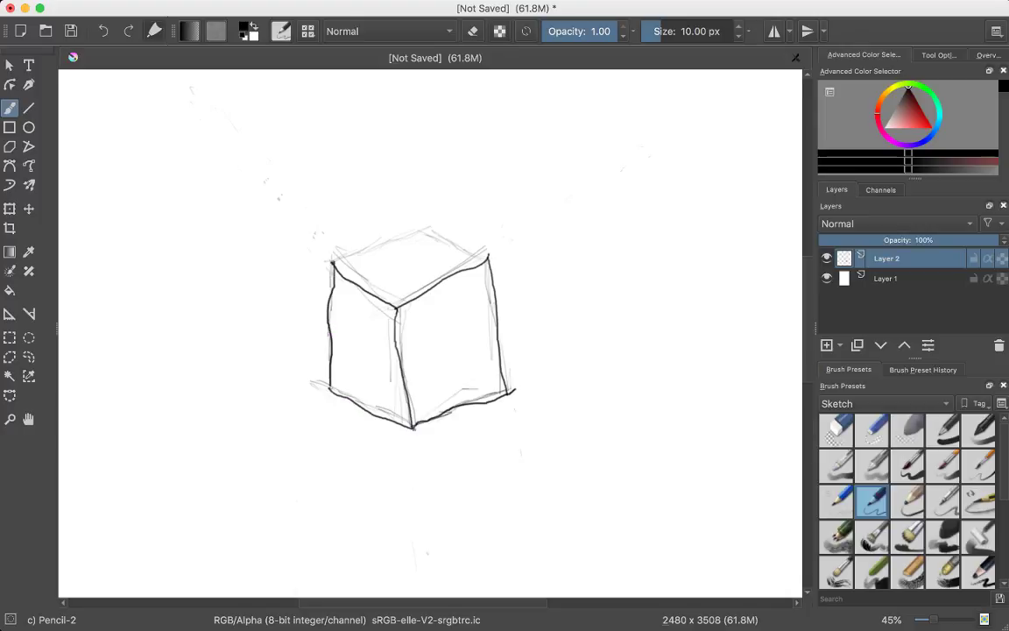
left_click_drag(334, 261, 374, 247)
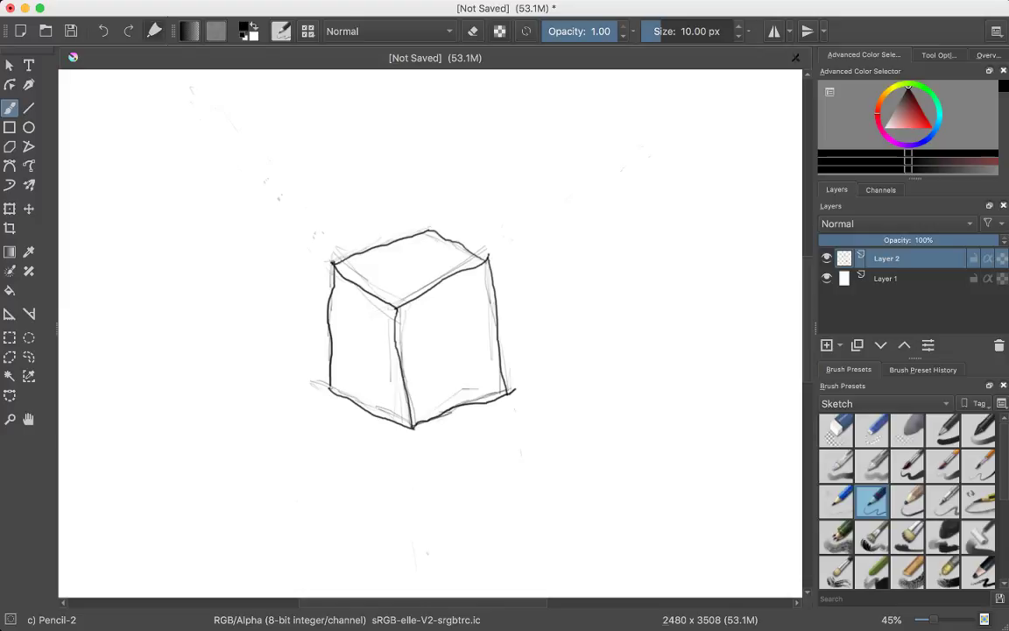
left_click(978, 501)
left_click(837, 536)
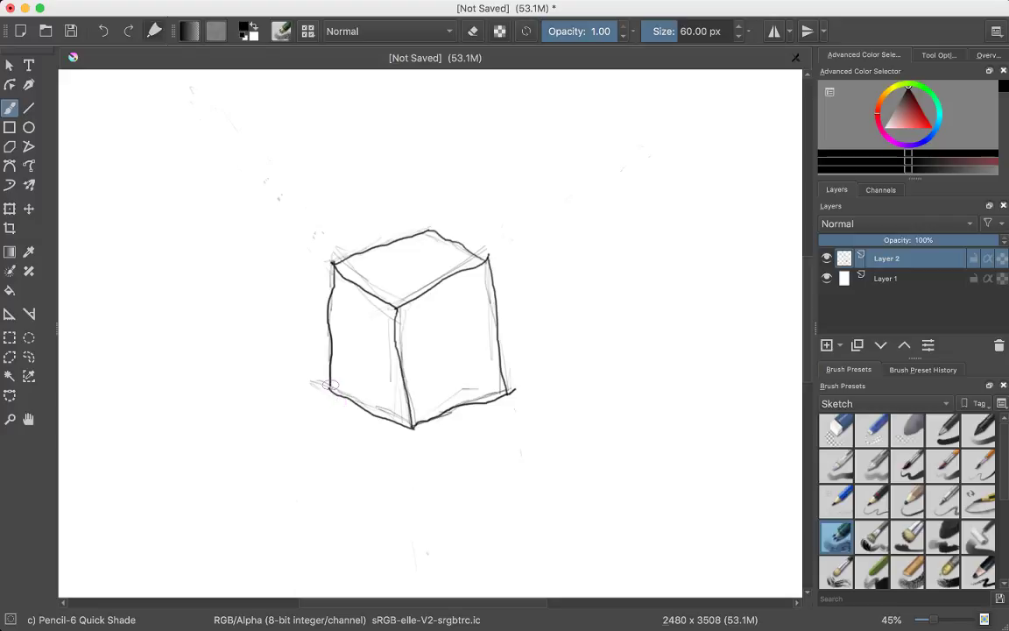
- Undo a trial shading stroke on the left face and make Pencil-5 Tilted at 40 px active
left_click_drag(334, 382, 341, 333)
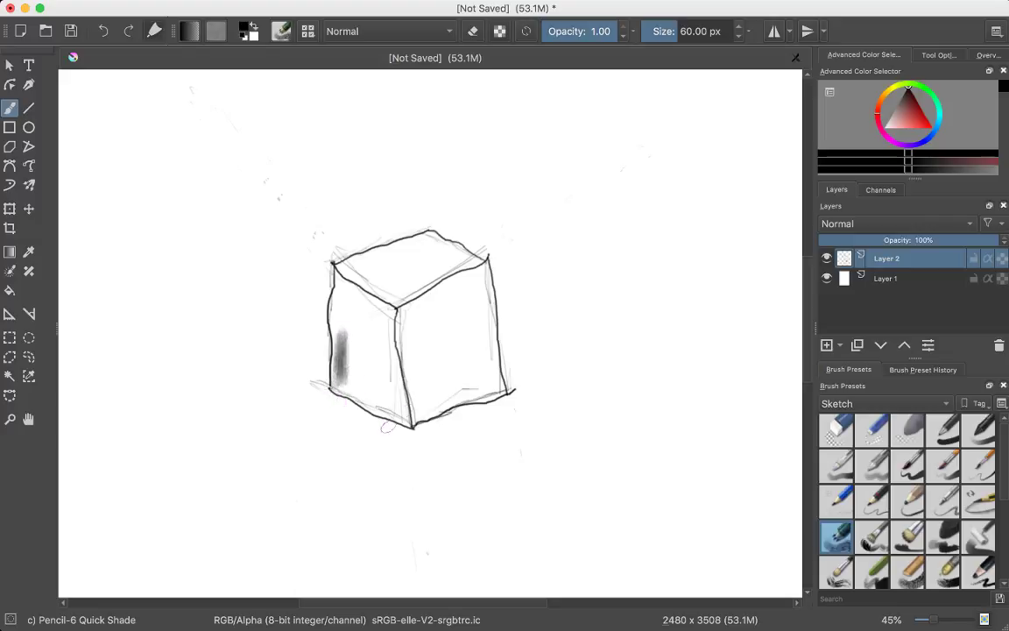
key("ctrl+z")
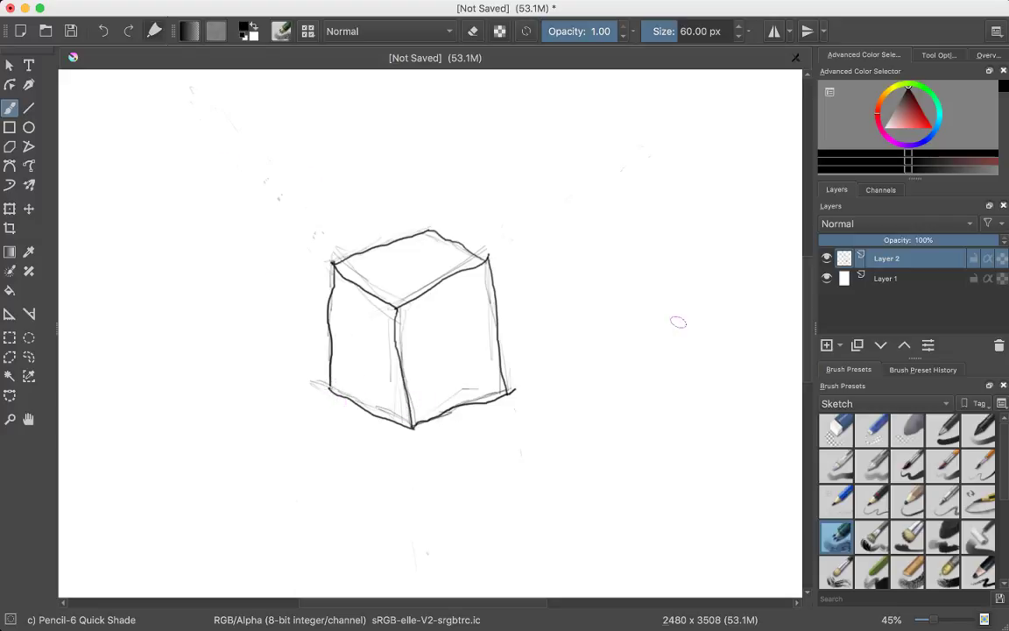
left_click(977, 501)
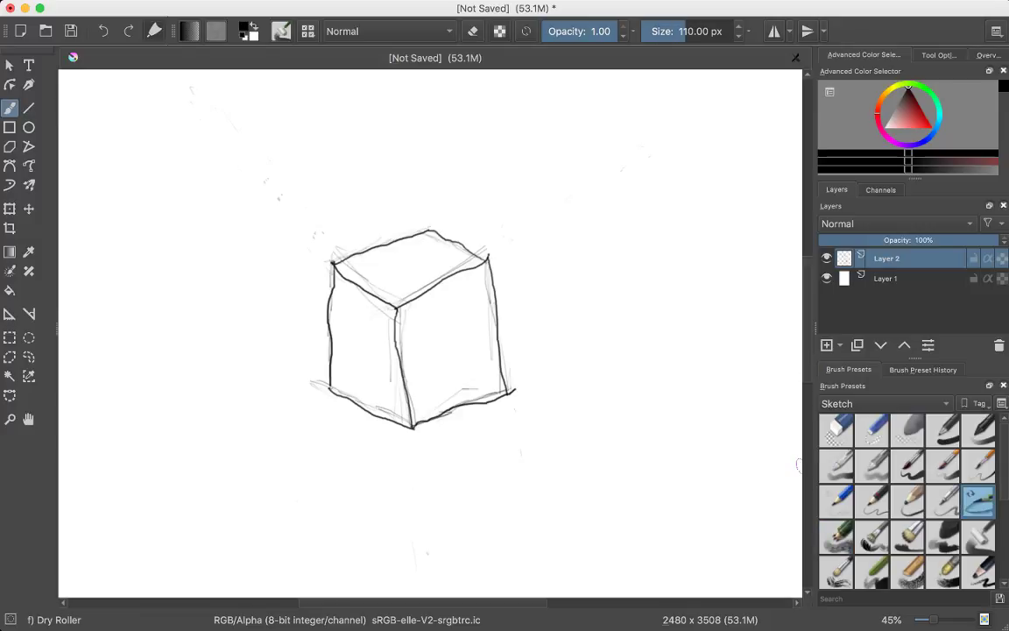
key("slash")
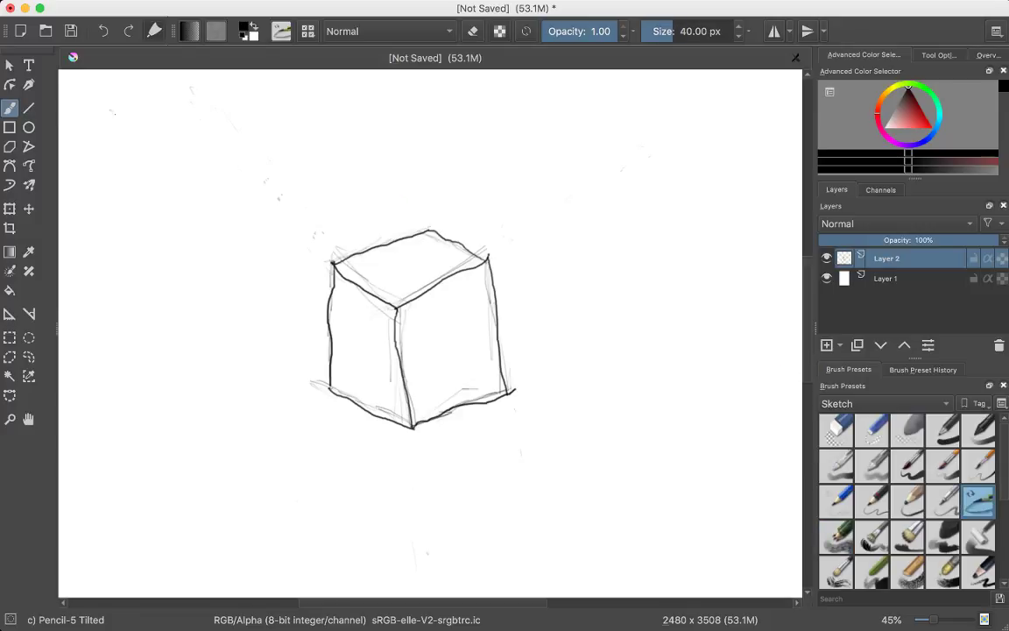
- Draw light arrows at the upper left and upper right, redrawing the right one toward the cube
mouse_move(110, 109)
left_mouse_down()
mouse_move(197, 194)
mouse_move(130, 180)
left_mouse_up()
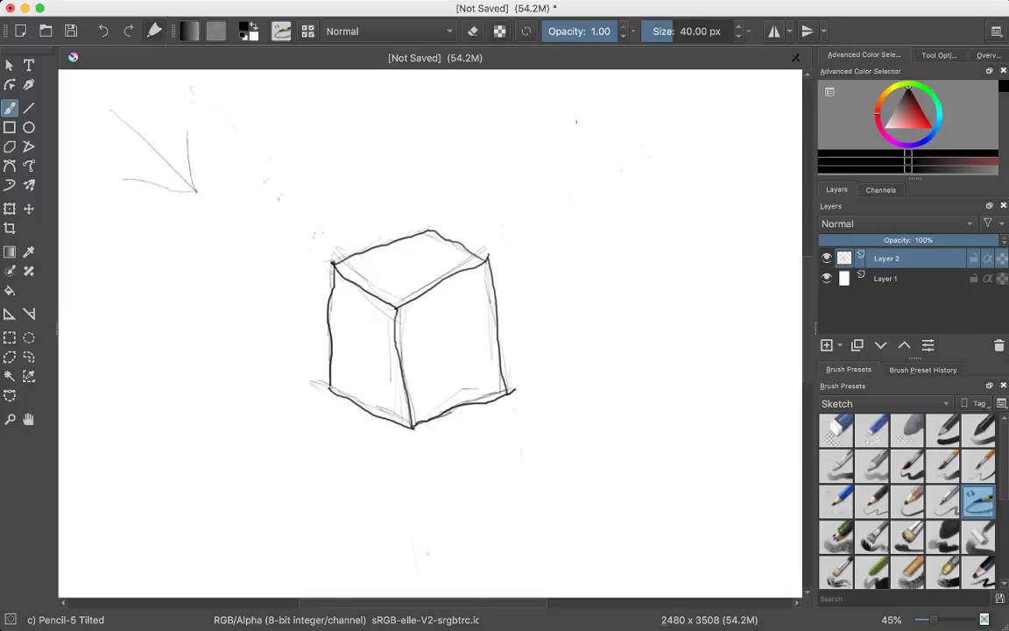
mouse_move(712, 95)
left_mouse_down()
mouse_move(582, 200)
mouse_move(574, 165)
mouse_move(640, 232)
left_mouse_up()
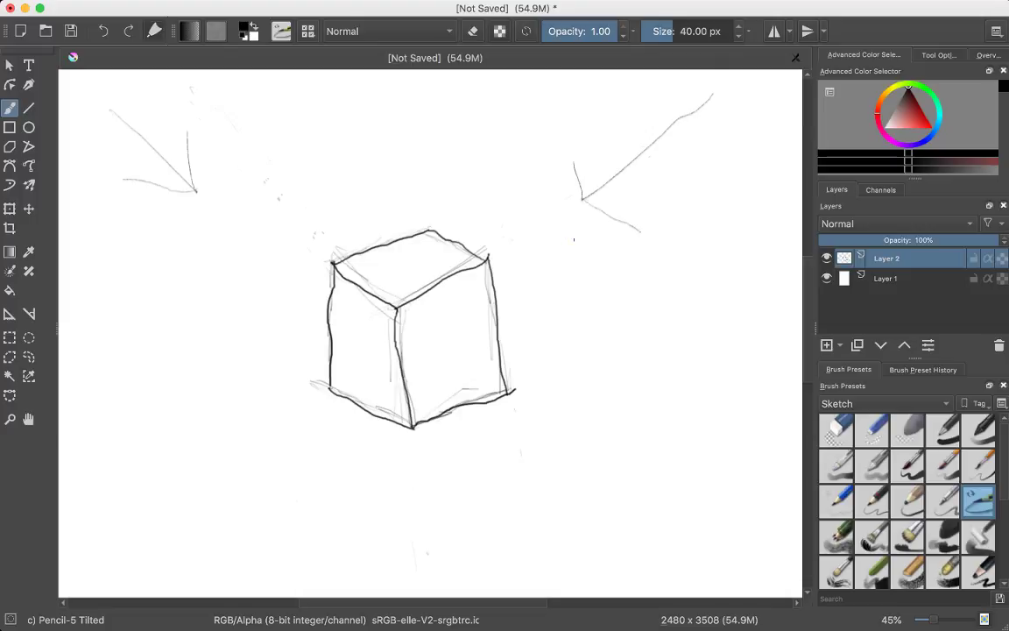
key("ctrl+z")
key("ctrl+z")
key("ctrl+z")
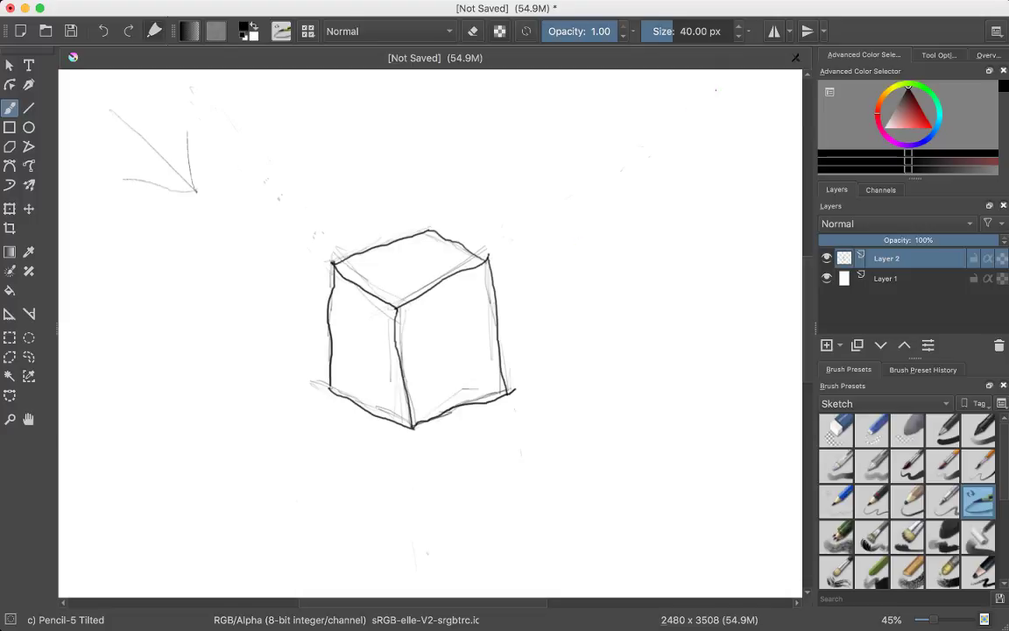
mouse_move(715, 89)
left_mouse_down()
mouse_move(602, 180)
mouse_move(661, 201)
left_mouse_up()
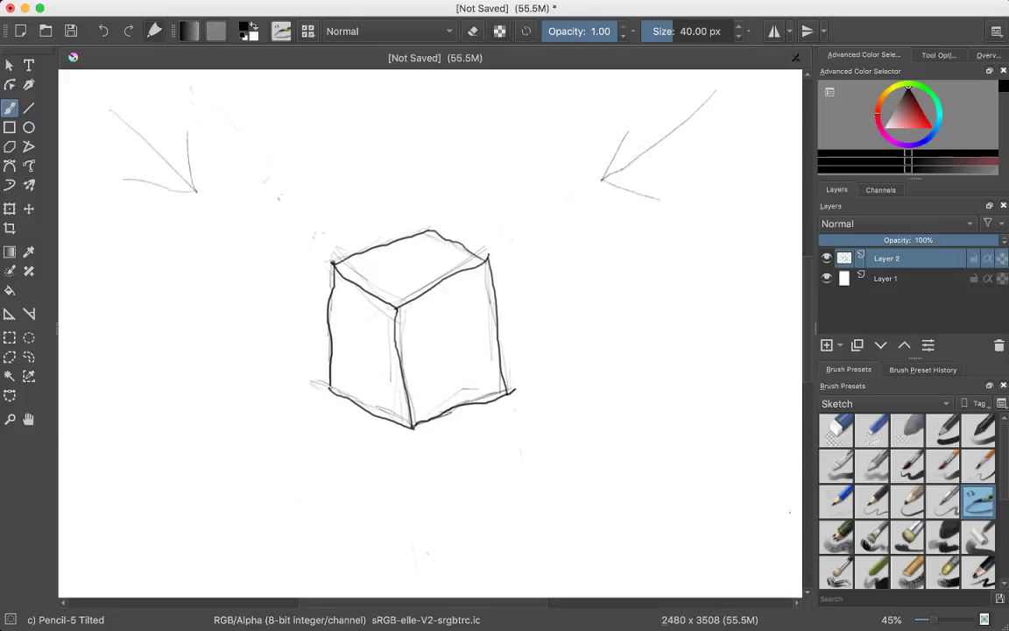
- With Pencil-6 Quick Shade, lay first grey shading on both faces beside the central edge
left_click(942, 537)
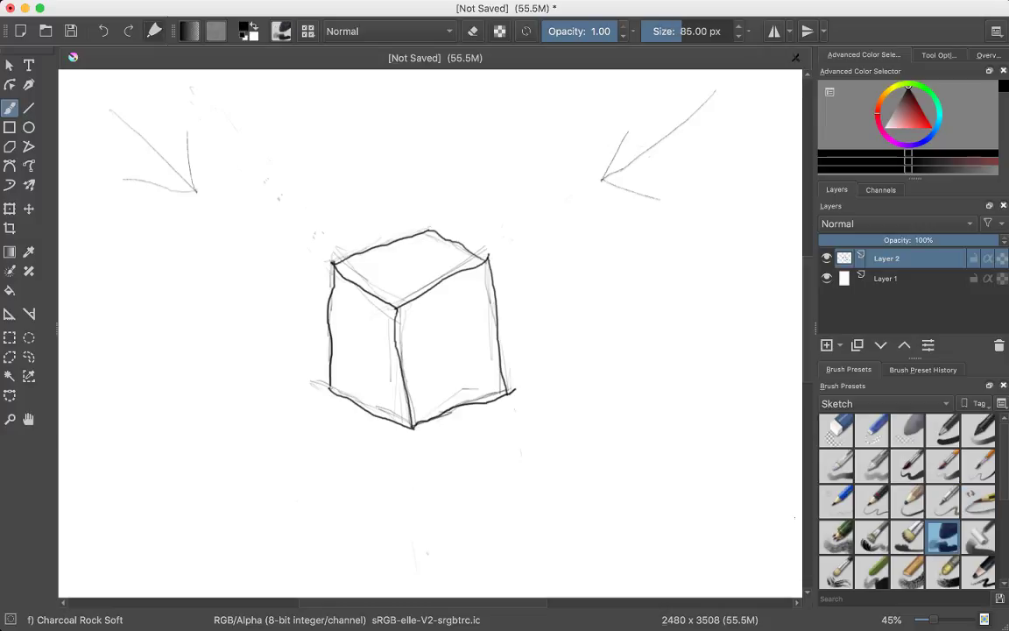
left_click(836, 537)
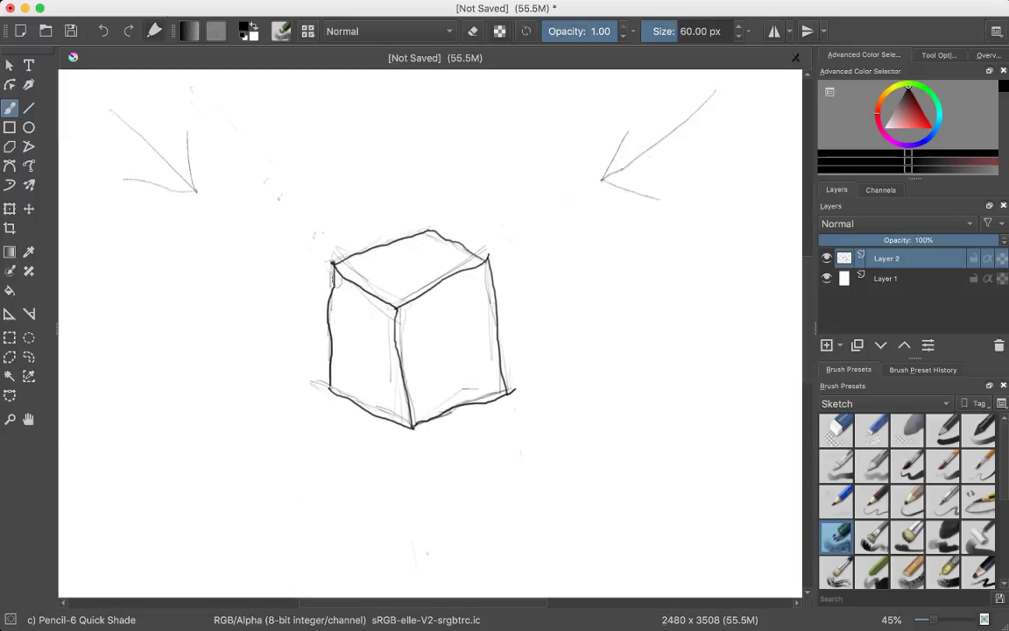
mouse_move(334, 277)
left_mouse_down()
mouse_move(346, 351)
mouse_move(401, 412)
mouse_move(391, 315)
mouse_move(387, 386)
mouse_move(386, 324)
mouse_move(383, 378)
mouse_move(350, 368)
mouse_move(341, 267)
left_mouse_up()
key("ctrl+z")
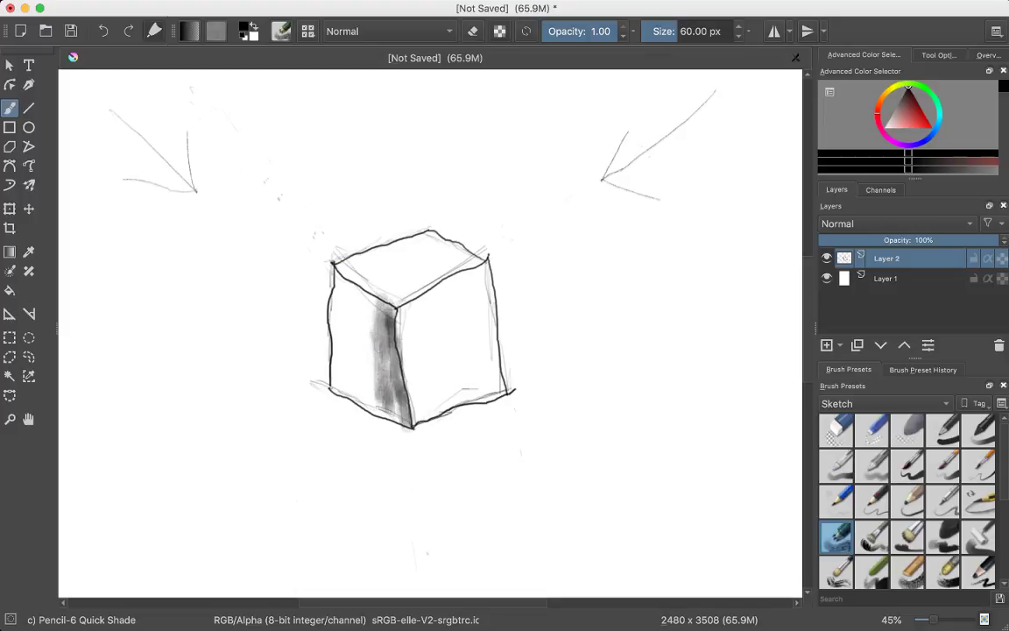
left_click_drag(380, 394, 379, 333)
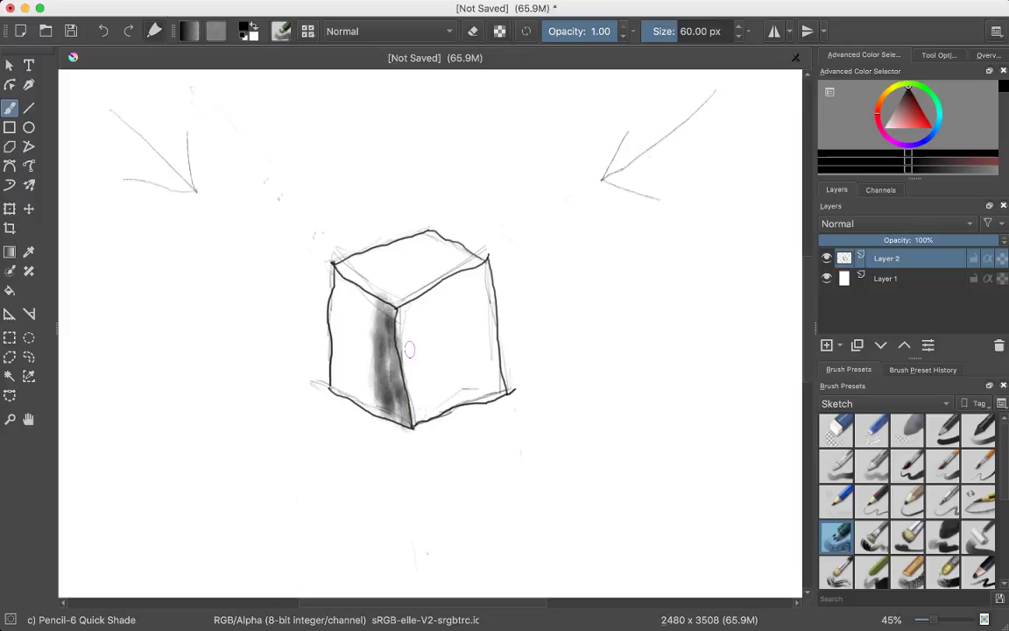
mouse_move(402, 331)
left_mouse_down()
mouse_move(413, 377)
mouse_move(432, 328)
mouse_move(443, 407)
mouse_move(429, 308)
mouse_move(450, 381)
mouse_move(453, 341)
mouse_move(457, 389)
mouse_move(455, 293)
mouse_move(472, 386)
mouse_move(477, 280)
mouse_move(482, 385)
mouse_move(482, 274)
mouse_move(484, 343)
left_mouse_up()
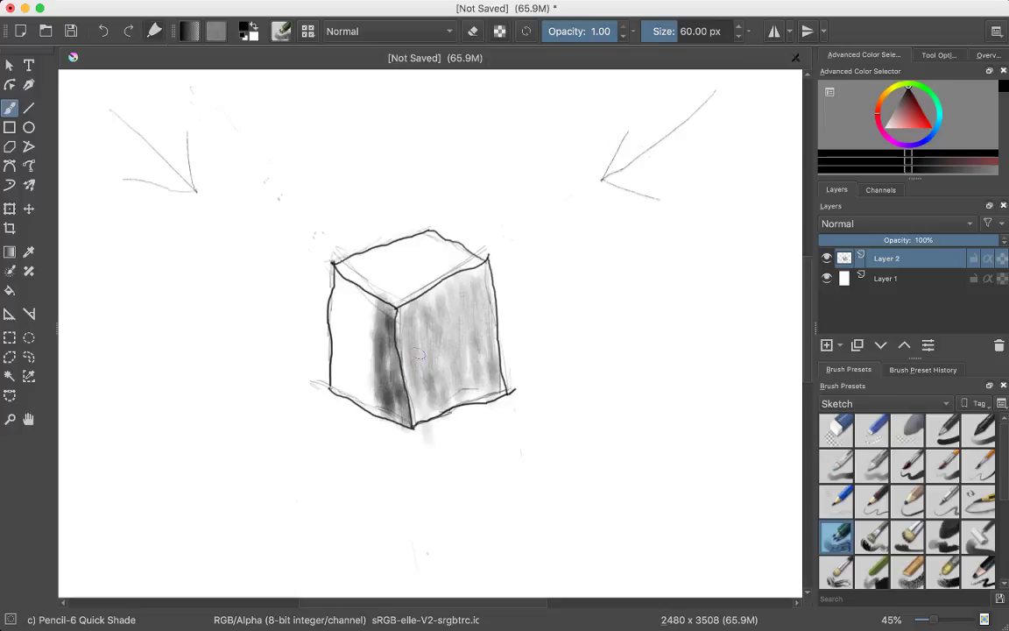
- Build up dark shading across the left face, from the middle edge to its left edge
mouse_move(408, 329)
left_mouse_down()
mouse_move(375, 349)
mouse_move(381, 373)
mouse_move(365, 279)
mouse_move(383, 298)
mouse_move(385, 335)
left_mouse_up()
mouse_move(388, 265)
left_mouse_down()
mouse_move(399, 370)
mouse_move(405, 343)
mouse_move(390, 262)
left_mouse_up()
mouse_move(394, 325)
left_mouse_down()
mouse_move(392, 272)
mouse_move(372, 320)
mouse_move(389, 374)
mouse_move(412, 363)
left_mouse_up()
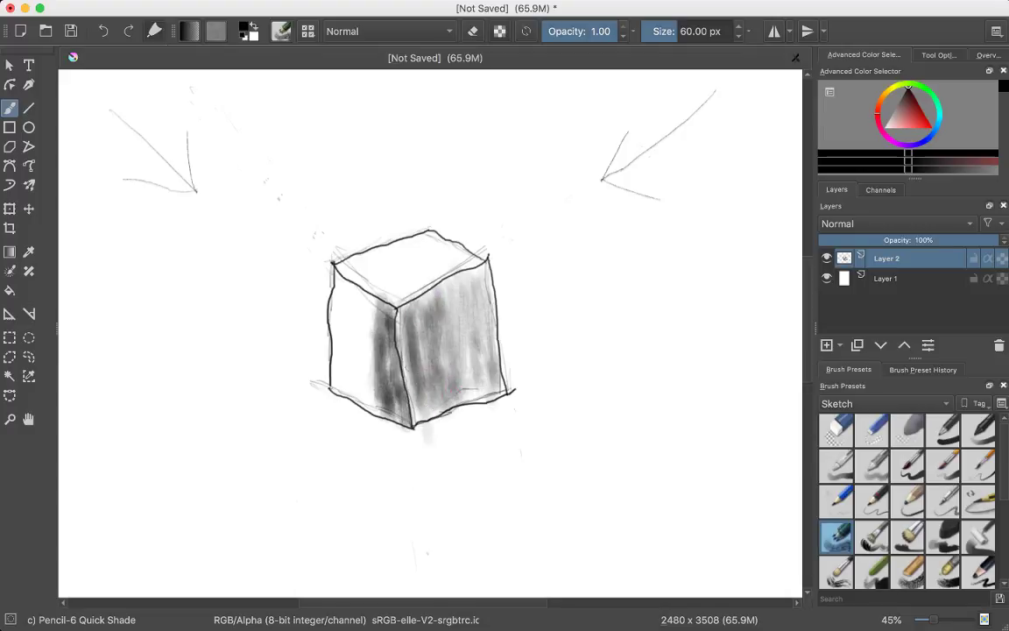
mouse_move(386, 272)
left_mouse_down()
mouse_move(394, 378)
mouse_move(388, 341)
mouse_move(374, 388)
mouse_move(364, 351)
left_mouse_up()
mouse_move(366, 306)
left_mouse_down()
mouse_move(359, 390)
mouse_move(367, 337)
mouse_move(355, 372)
left_mouse_up()
mouse_move(354, 289)
left_mouse_down()
mouse_move(351, 359)
mouse_move(347, 326)
mouse_move(337, 368)
mouse_move(346, 350)
mouse_move(352, 366)
mouse_move(349, 324)
mouse_move(350, 360)
left_mouse_up()
left_click_drag(350, 268, 354, 364)
mouse_move(355, 298)
left_mouse_down()
mouse_move(350, 361)
mouse_move(321, 358)
mouse_move(348, 379)
mouse_move(355, 359)
left_mouse_up()
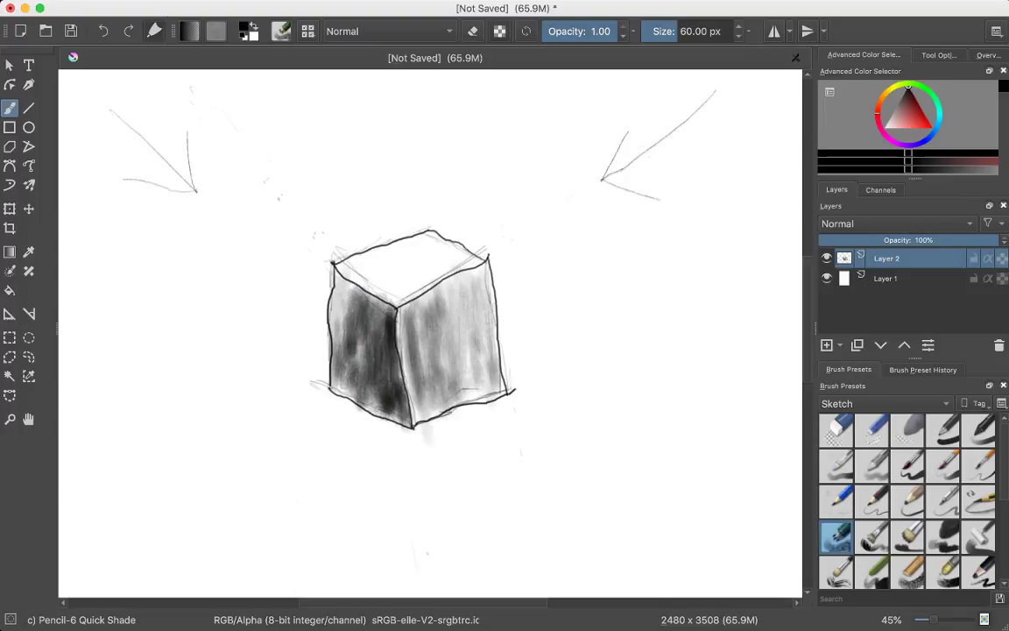
mouse_move(337, 271)
left_mouse_down()
mouse_move(325, 341)
mouse_move(357, 380)
left_mouse_up()
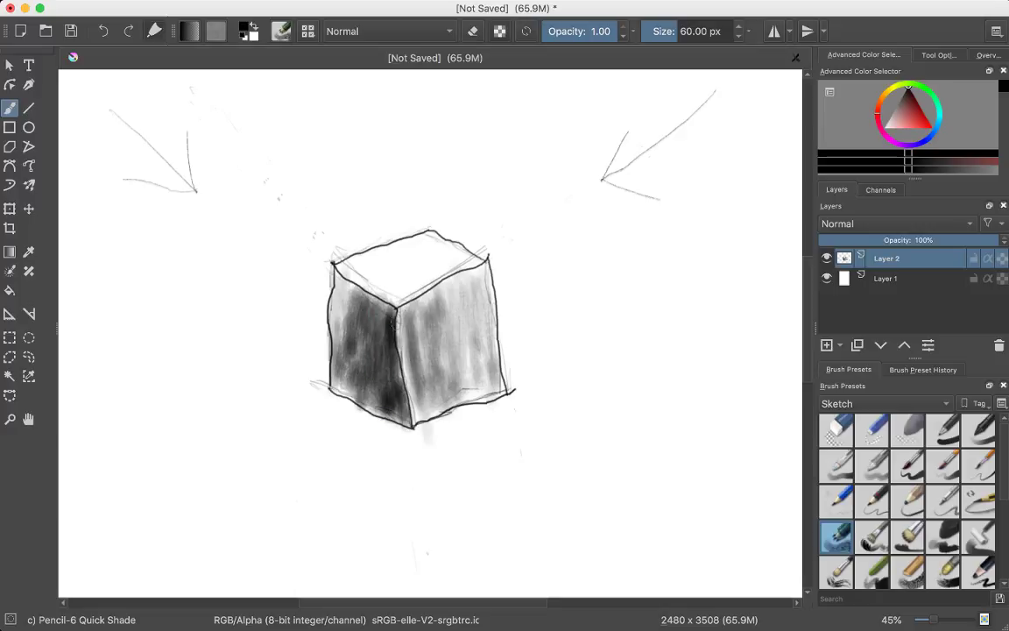
left_click_drag(353, 282, 366, 335)
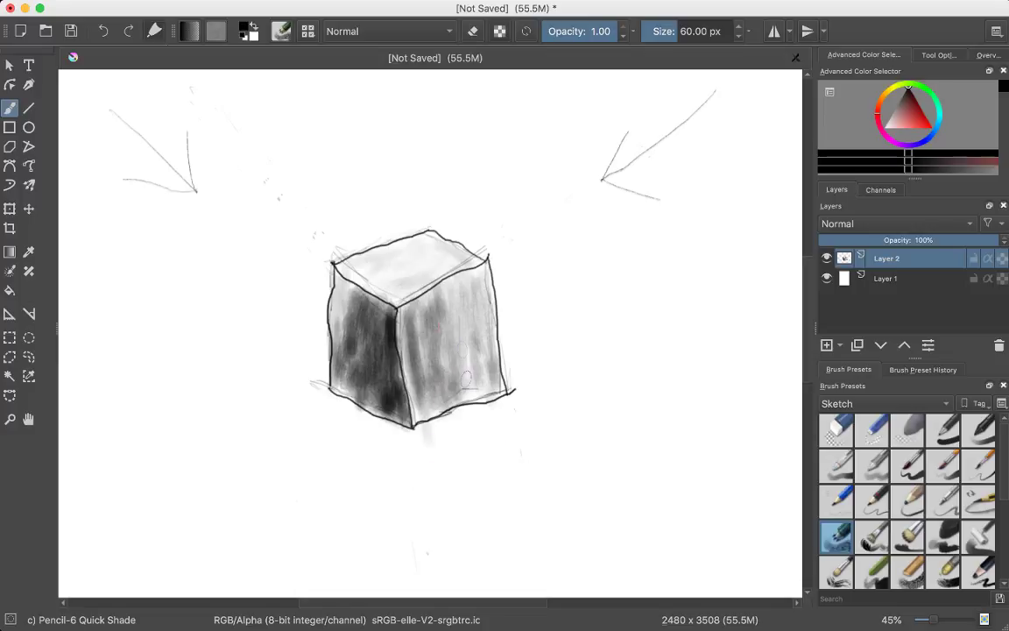
- Add mid-grey strokes across the right face and darken the left face near its upper edge
left_click_drag(420, 320, 425, 351)
left_click_drag(429, 294, 436, 359)
mouse_move(433, 267)
left_mouse_down()
mouse_move(445, 363)
mouse_move(472, 316)
mouse_move(428, 344)
mouse_move(444, 271)
left_mouse_up()
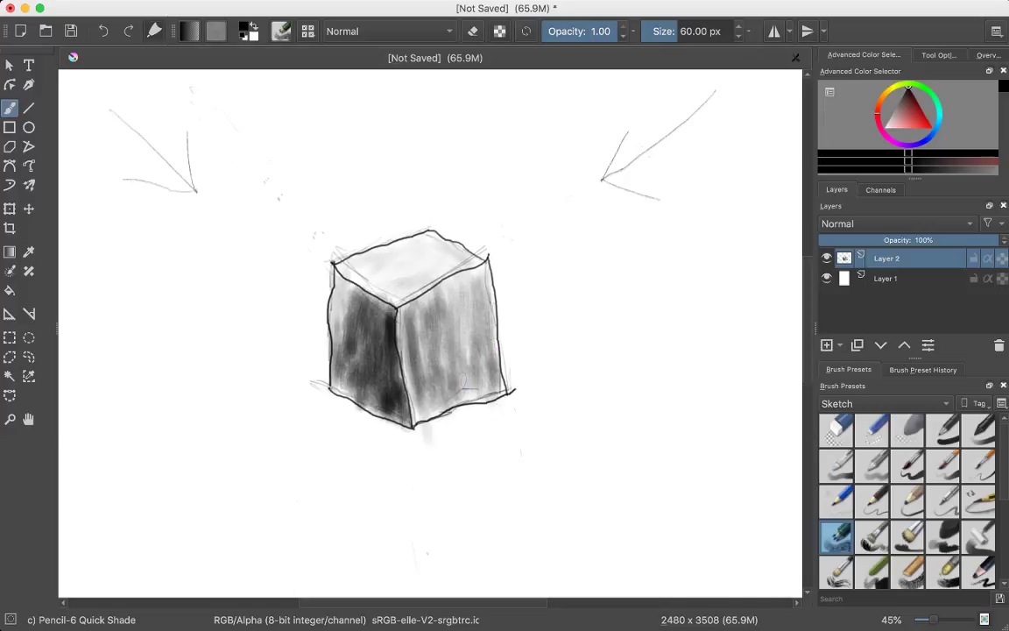
left_click_drag(464, 379, 462, 337)
mouse_move(320, 359)
left_mouse_down()
mouse_move(320, 311)
mouse_move(352, 348)
mouse_move(333, 276)
left_mouse_up()
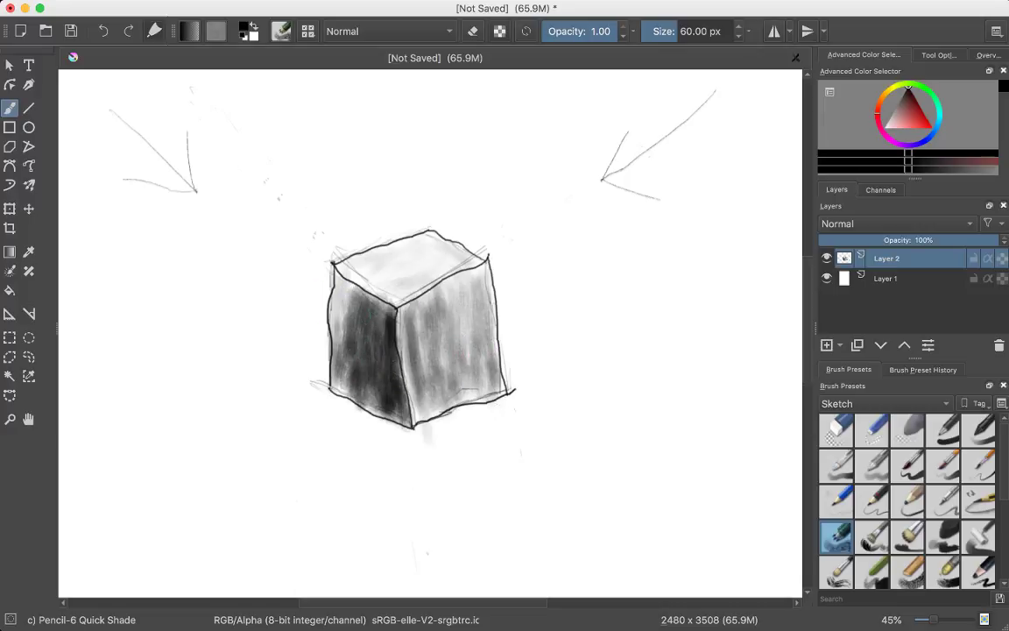
left_click_drag(337, 315, 328, 276)
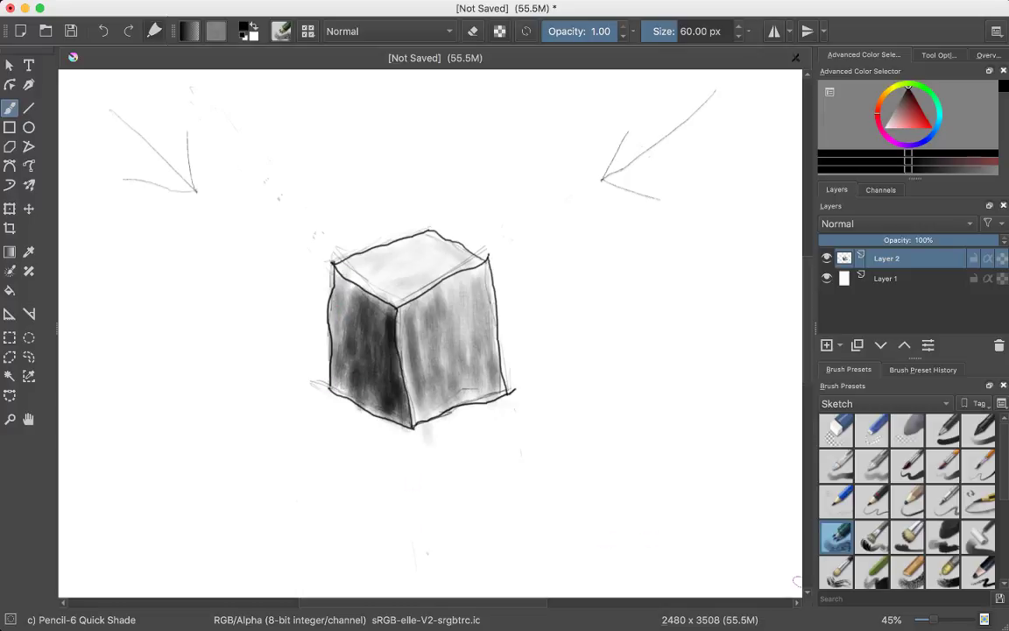
- Sketch thin Pencil-5 Tilted ground lines outlining cast shadows to the left and right of the cube
left_click(978, 500)
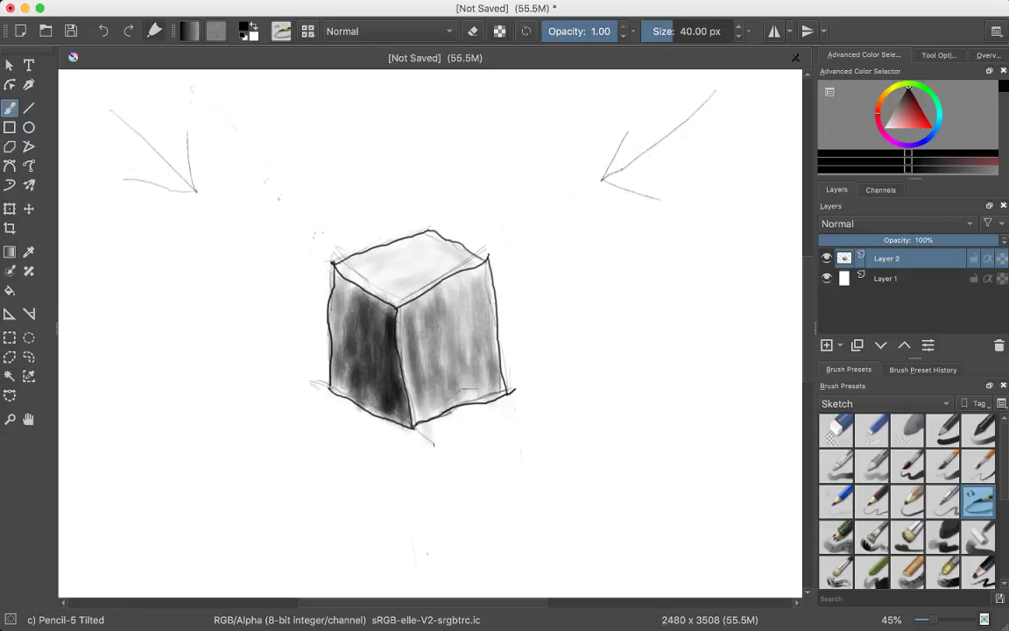
left_click_drag(420, 430, 486, 488)
left_click_drag(455, 353, 468, 373)
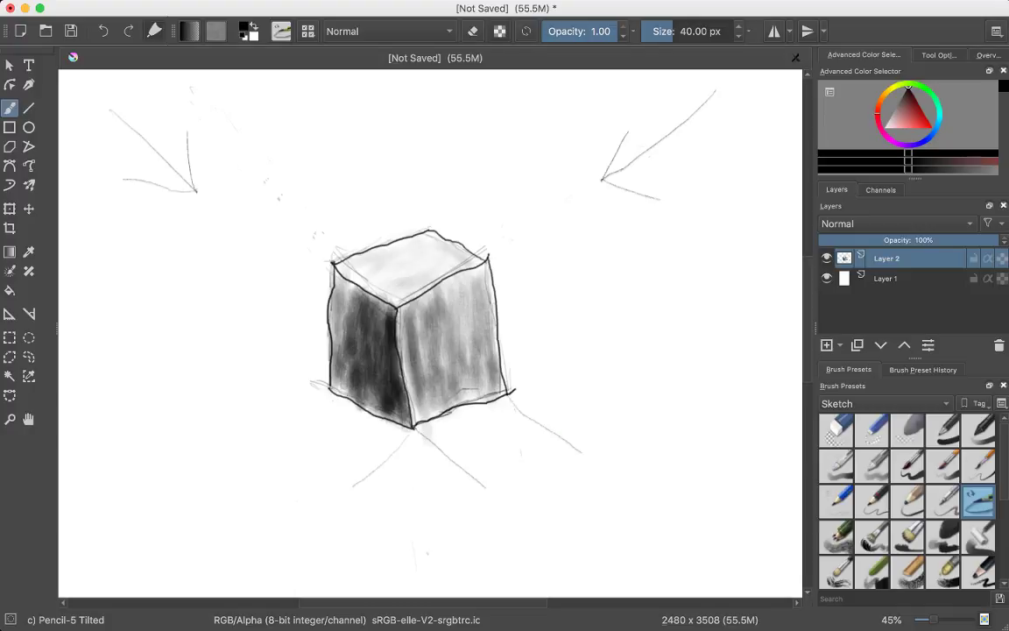
left_click_drag(328, 392, 300, 421)
left_click_drag(247, 455, 292, 471)
key("ctrl+z")
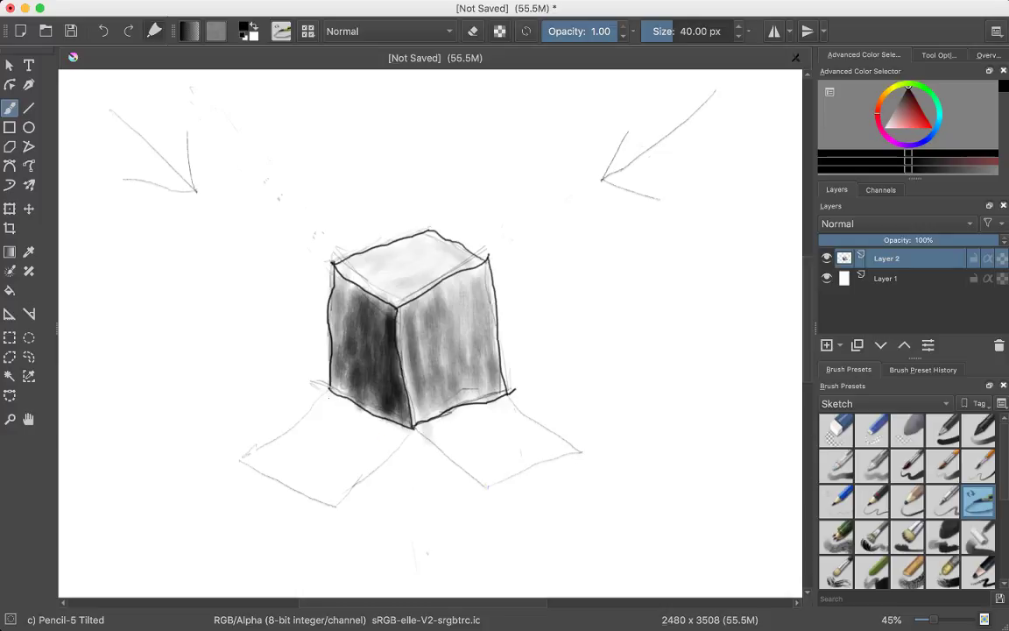
- Hatch the left cast shadow outward from the cube's lower-left edge with Pencil-5 Tilted
mouse_move(330, 396)
left_mouse_down()
mouse_move(266, 458)
mouse_move(254, 454)
mouse_move(262, 450)
left_mouse_up()
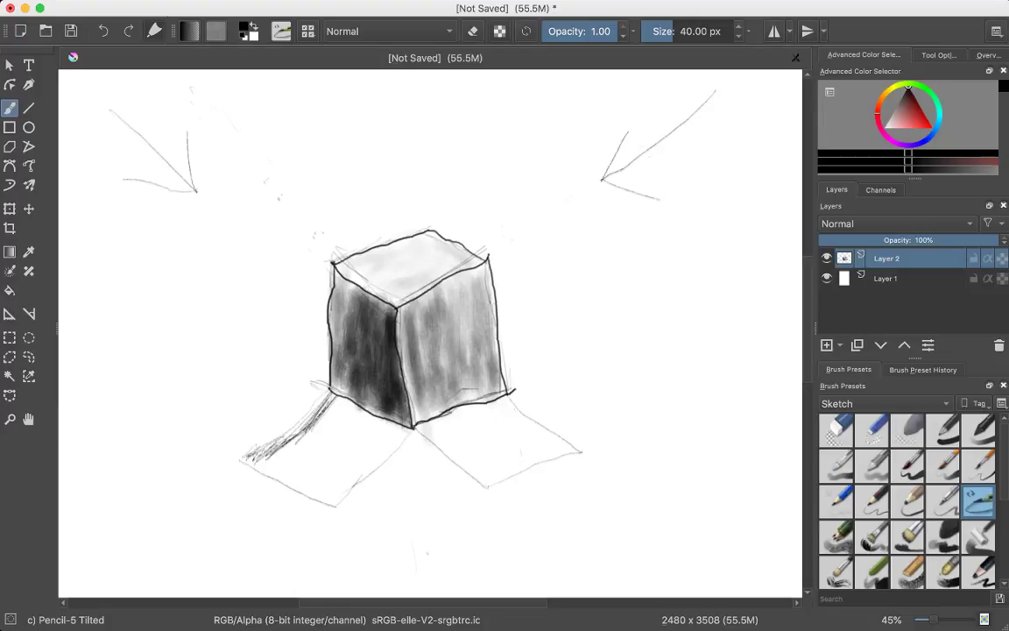
left_click_drag(320, 411, 291, 450)
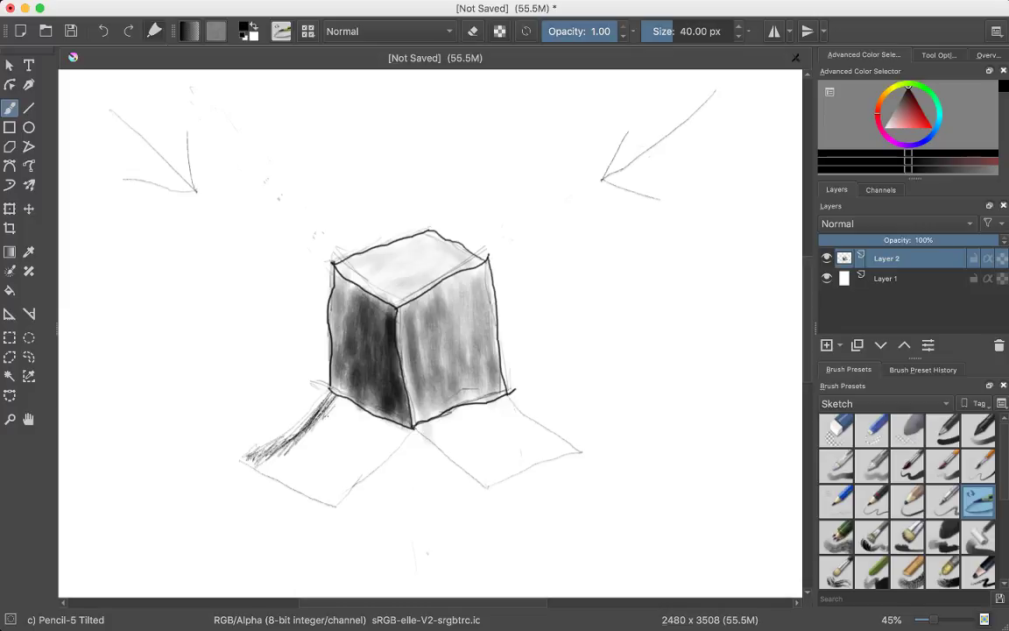
mouse_move(336, 396)
left_mouse_down()
mouse_move(301, 444)
mouse_move(308, 452)
mouse_move(255, 466)
left_mouse_up()
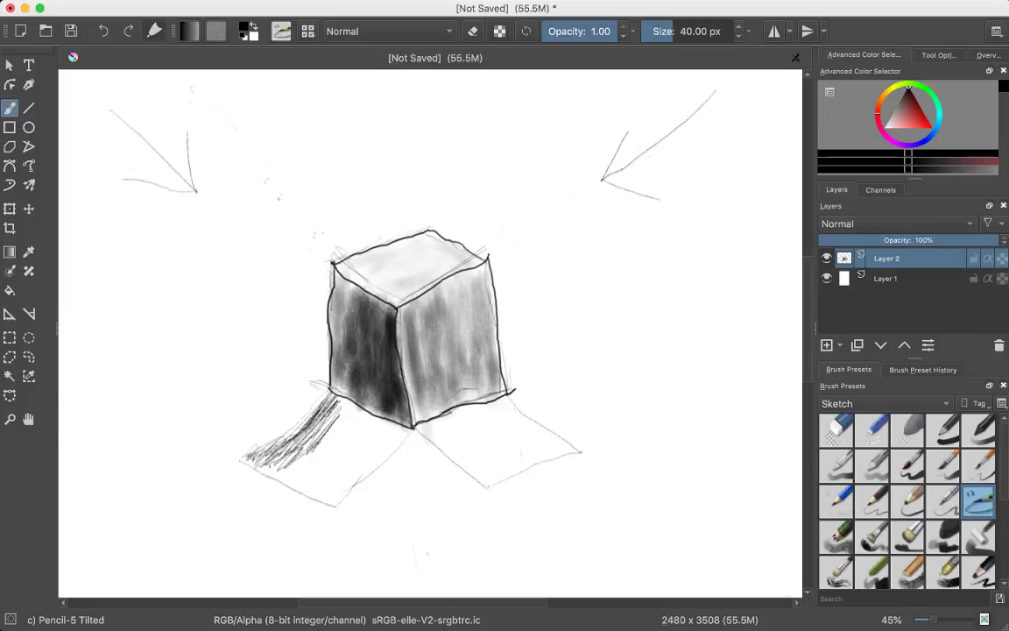
left_click_drag(306, 436, 263, 462)
left_click_drag(348, 404, 327, 429)
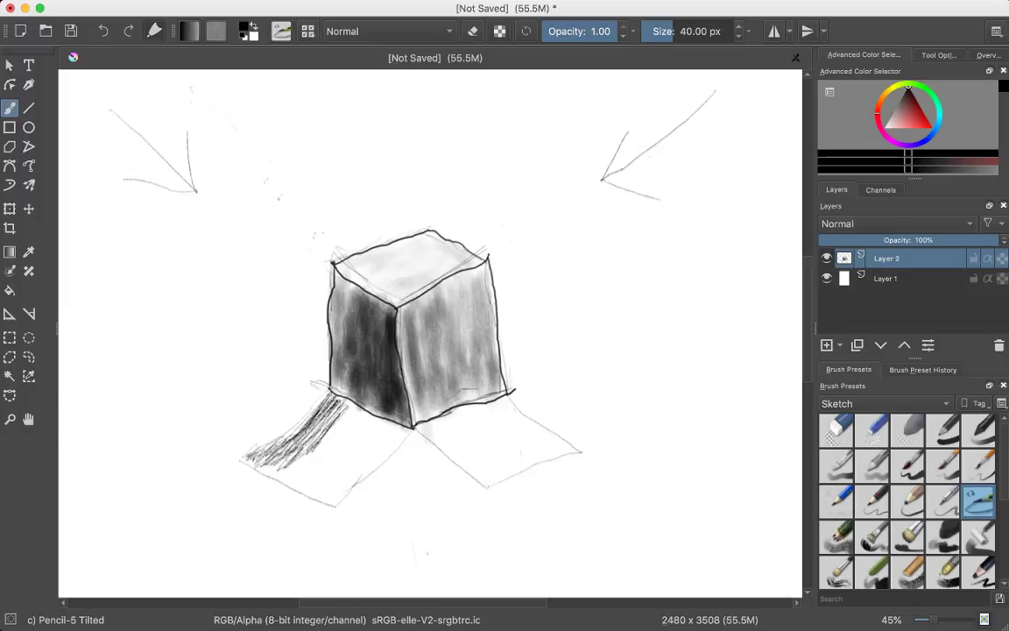
left_click_drag(320, 366, 376, 442)
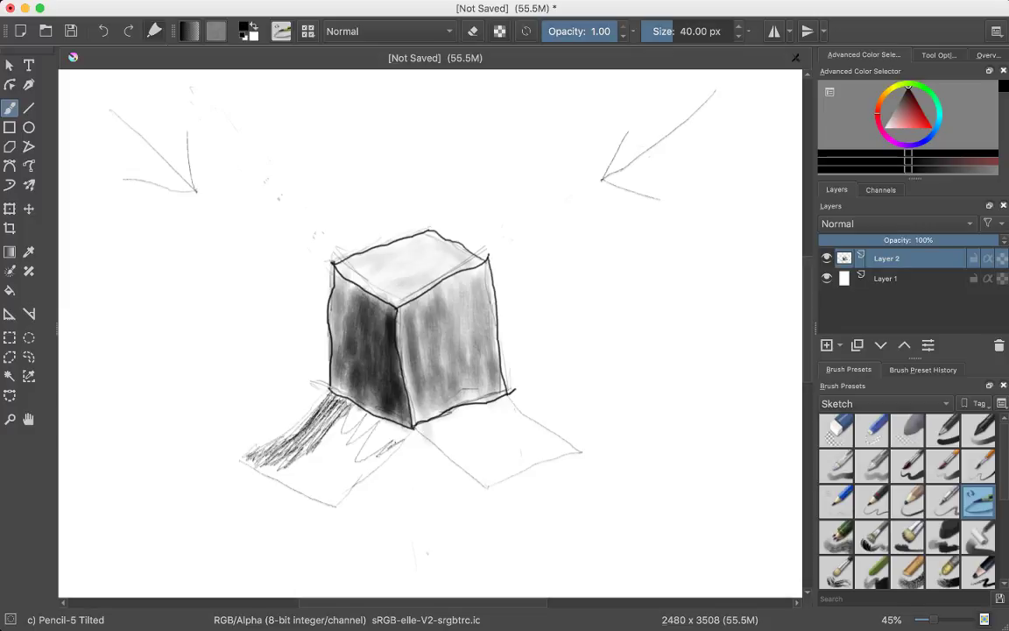
mouse_move(366, 387)
left_mouse_down()
mouse_move(386, 447)
mouse_move(321, 413)
mouse_move(296, 417)
left_mouse_up()
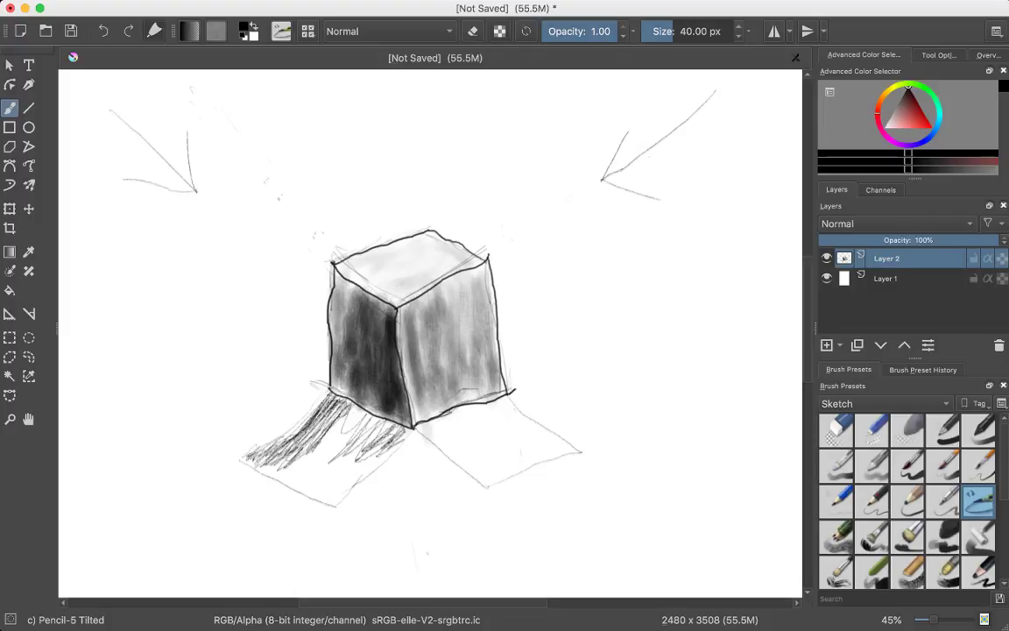
mouse_move(331, 376)
left_mouse_down()
mouse_move(287, 413)
mouse_move(277, 409)
mouse_move(304, 417)
mouse_move(313, 392)
mouse_move(289, 413)
left_mouse_up()
left_click_drag(337, 386, 245, 422)
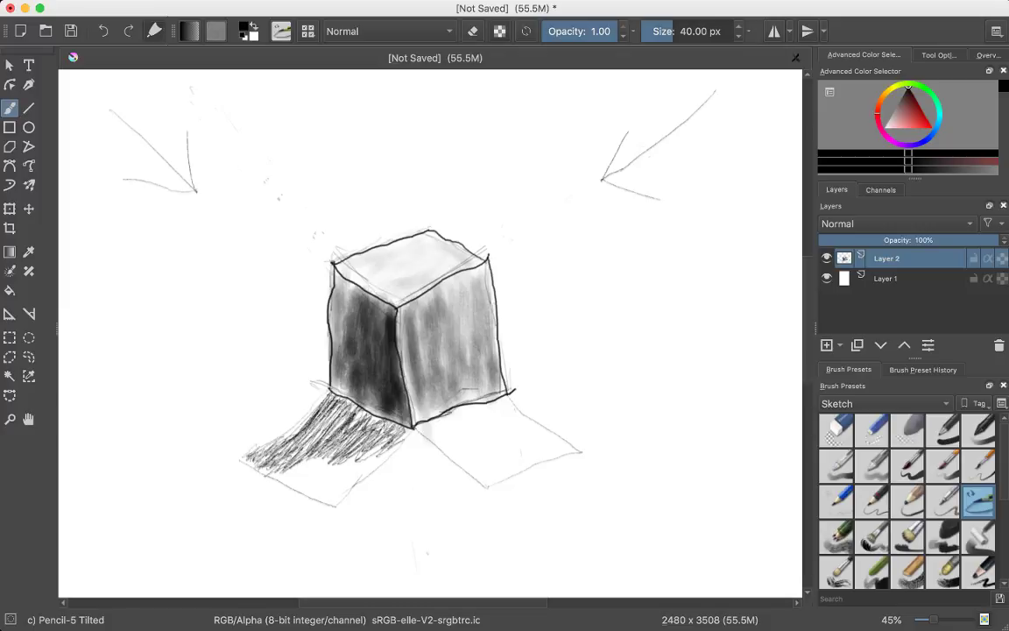
- Darken the left shadow's lower edge, its upper-left edge and the area beside the cube
mouse_move(250, 462)
left_mouse_down()
mouse_move(282, 458)
mouse_move(376, 477)
left_mouse_up()
mouse_move(355, 401)
left_mouse_down()
mouse_move(311, 429)
mouse_move(300, 525)
left_mouse_up()
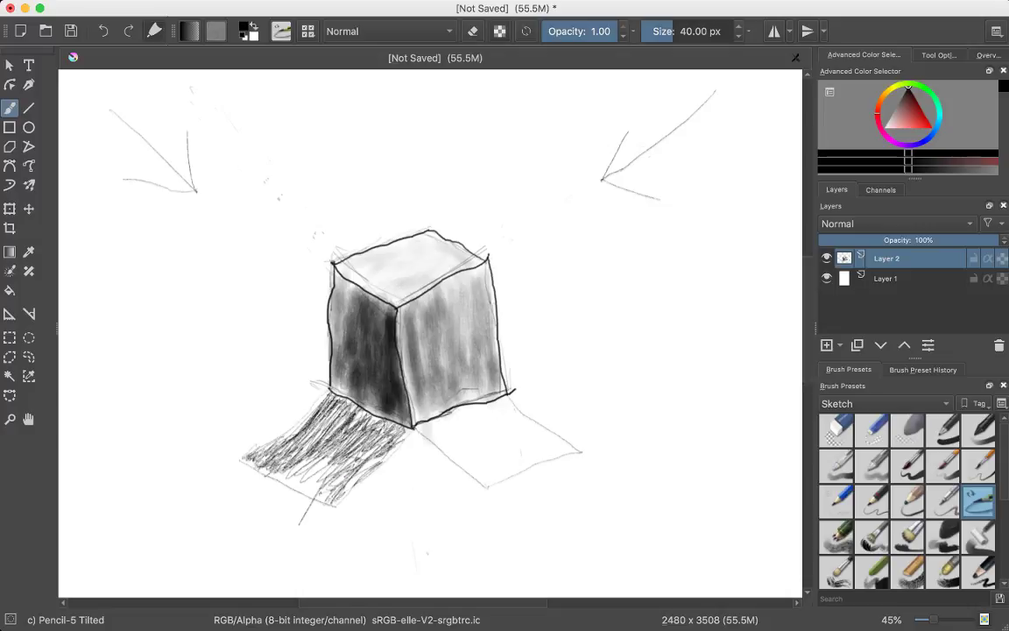
mouse_move(292, 447)
left_mouse_down()
mouse_move(274, 417)
mouse_move(256, 411)
left_mouse_up()
mouse_move(276, 431)
left_mouse_down()
mouse_move(253, 415)
mouse_move(261, 429)
mouse_move(279, 429)
mouse_move(278, 405)
left_mouse_up()
left_click_drag(331, 429, 305, 411)
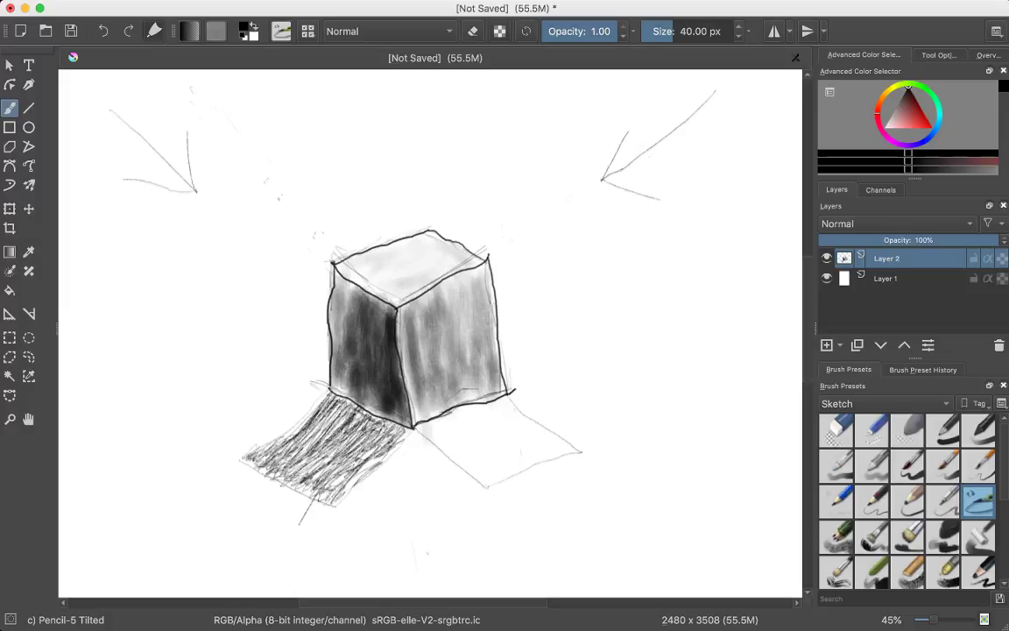
mouse_move(342, 392)
left_mouse_down()
mouse_move(317, 369)
mouse_move(321, 424)
mouse_move(291, 449)
mouse_move(271, 441)
left_mouse_up()
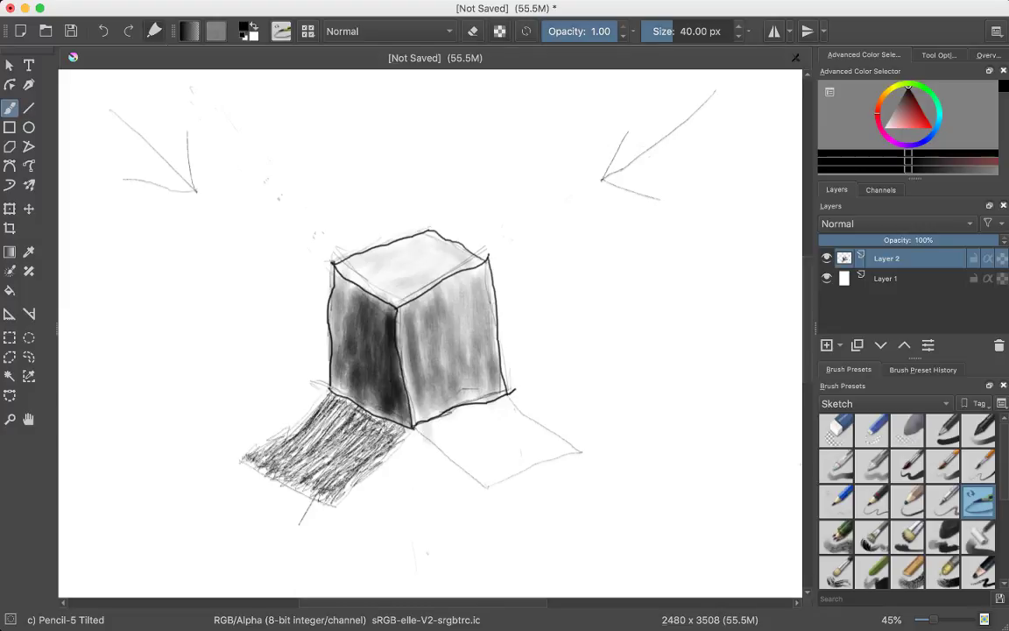
- Darken the cube's bottom-right edge with the pencil, undoing and redoing the latest strokes
left_click(836, 429)
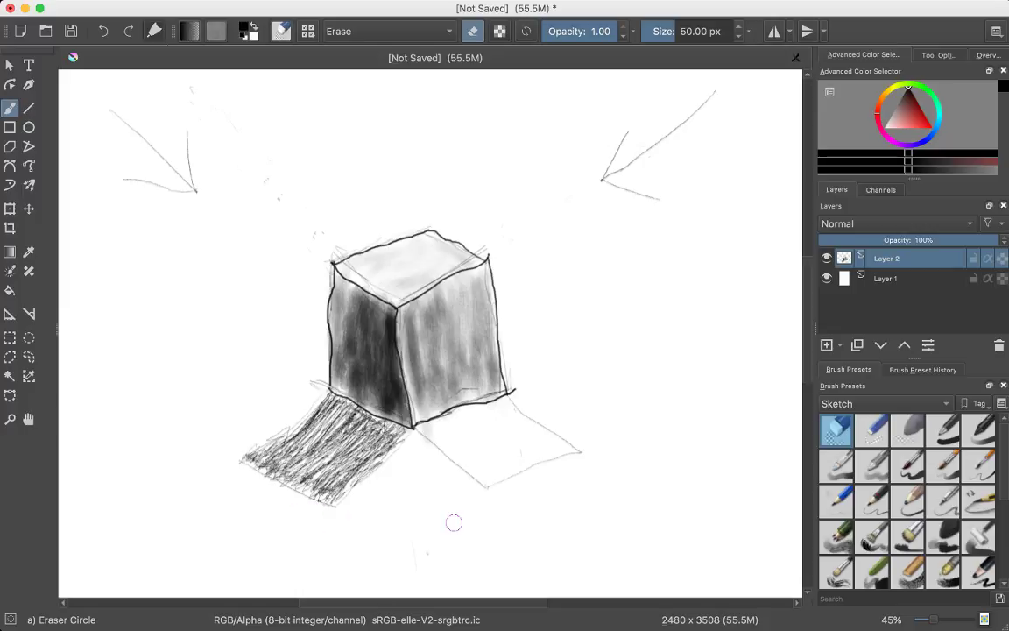
key("slash")
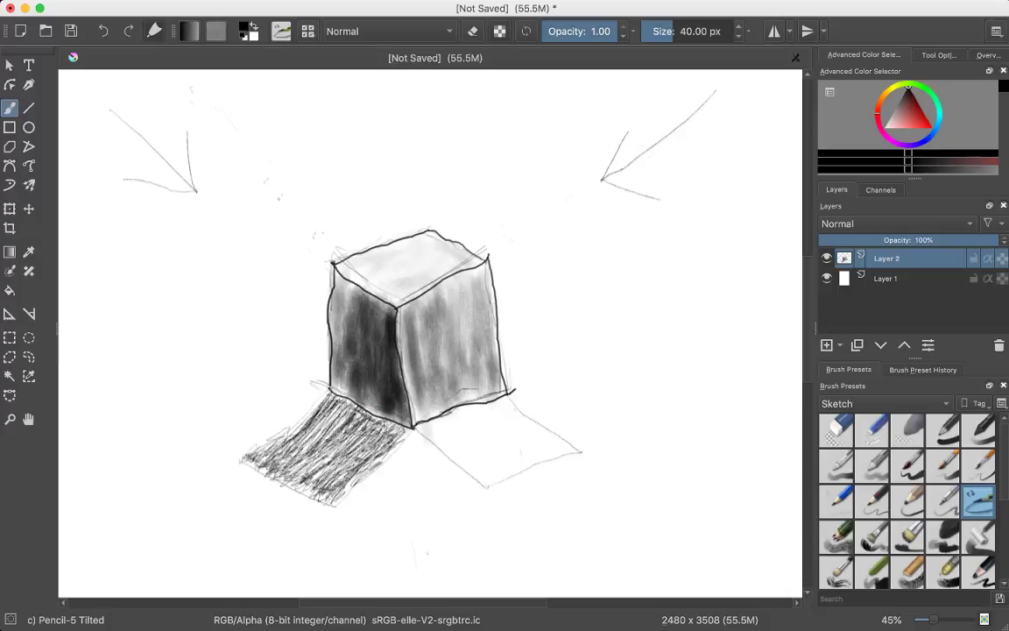
left_click_drag(419, 423, 486, 405)
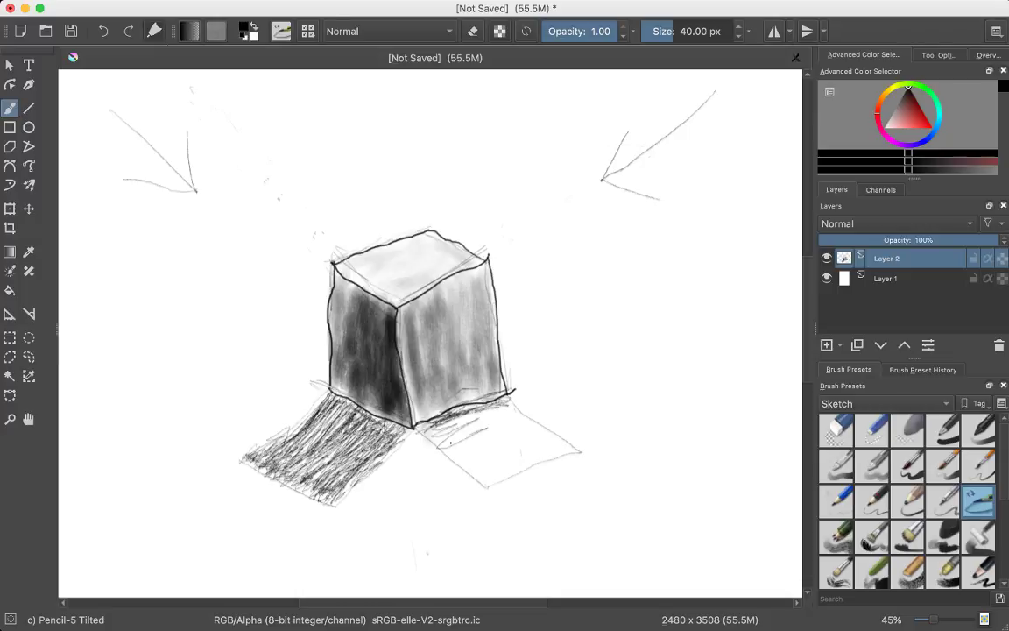
left_click_drag(436, 422, 501, 457)
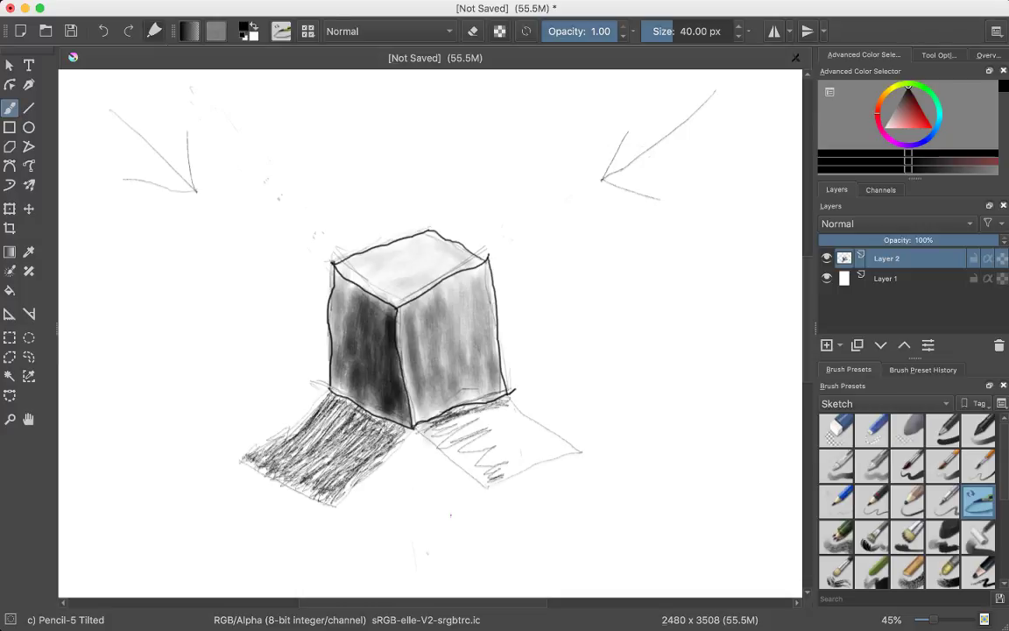
key("ctrl+z")
key("ctrl+z")
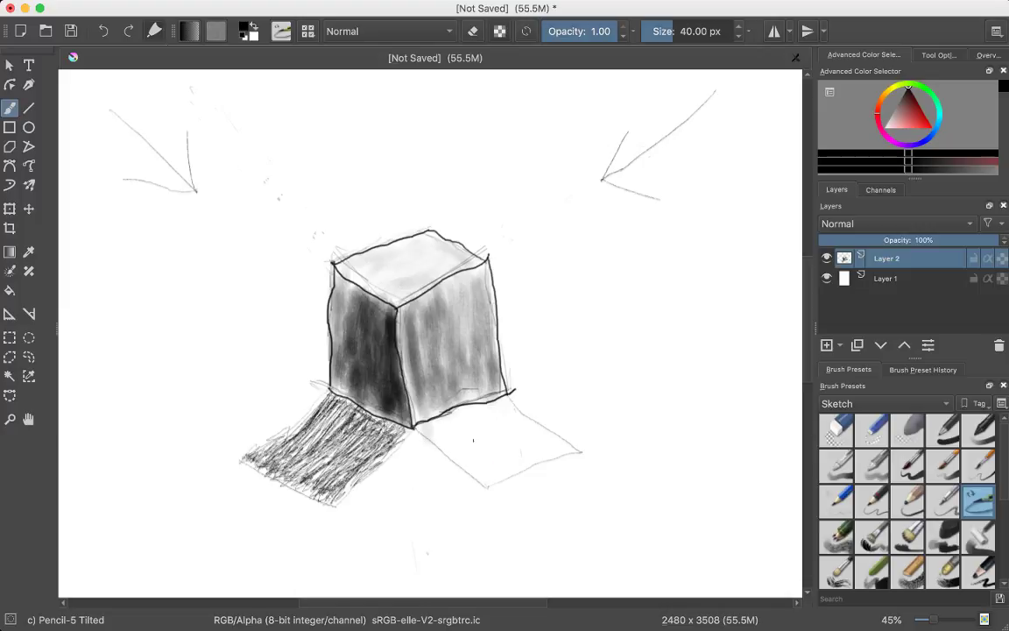
key("ctrl+shift+z")
- With the brush at about 150 px, hatch the right cast shadow and the cube's lower right face
left_click_drag(471, 424, 543, 424)
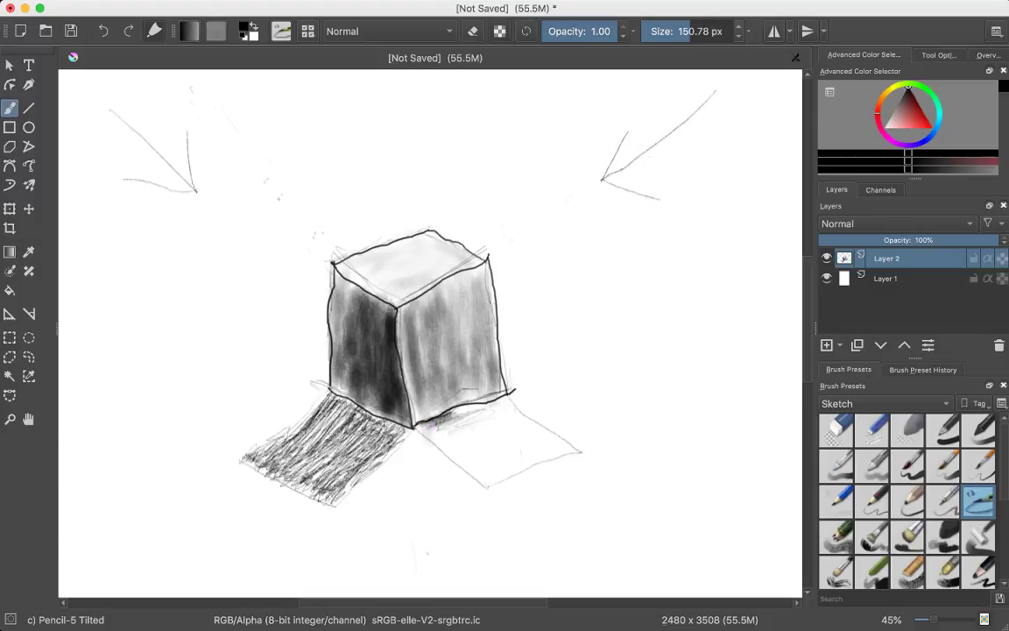
mouse_move(471, 424)
left_mouse_down()
mouse_move(479, 415)
mouse_move(422, 429)
mouse_move(501, 410)
mouse_move(452, 442)
left_mouse_up()
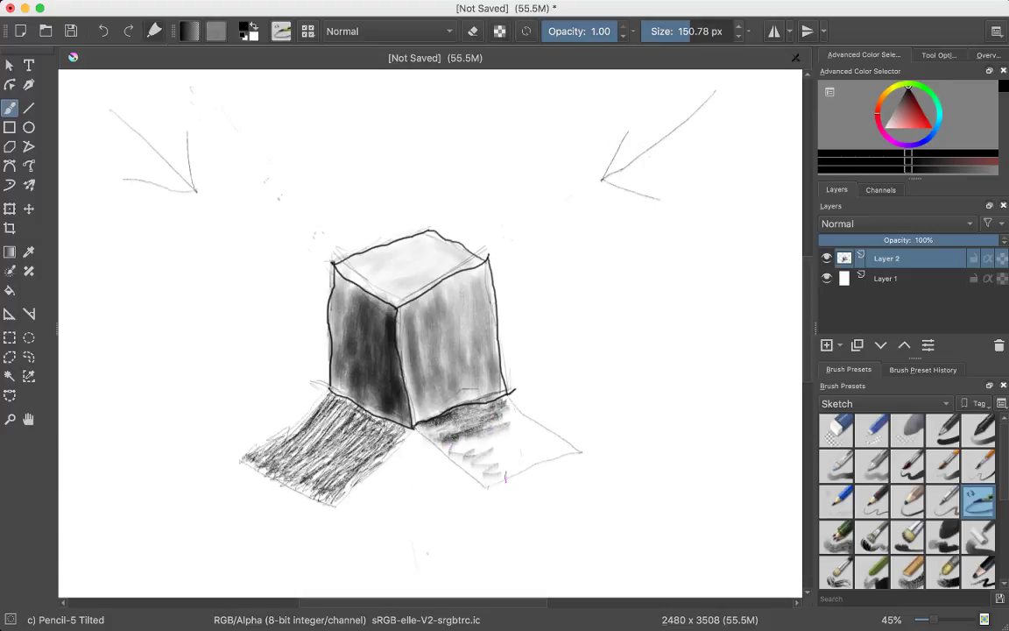
mouse_move(453, 442)
left_mouse_down()
mouse_move(492, 481)
mouse_move(578, 448)
left_mouse_up()
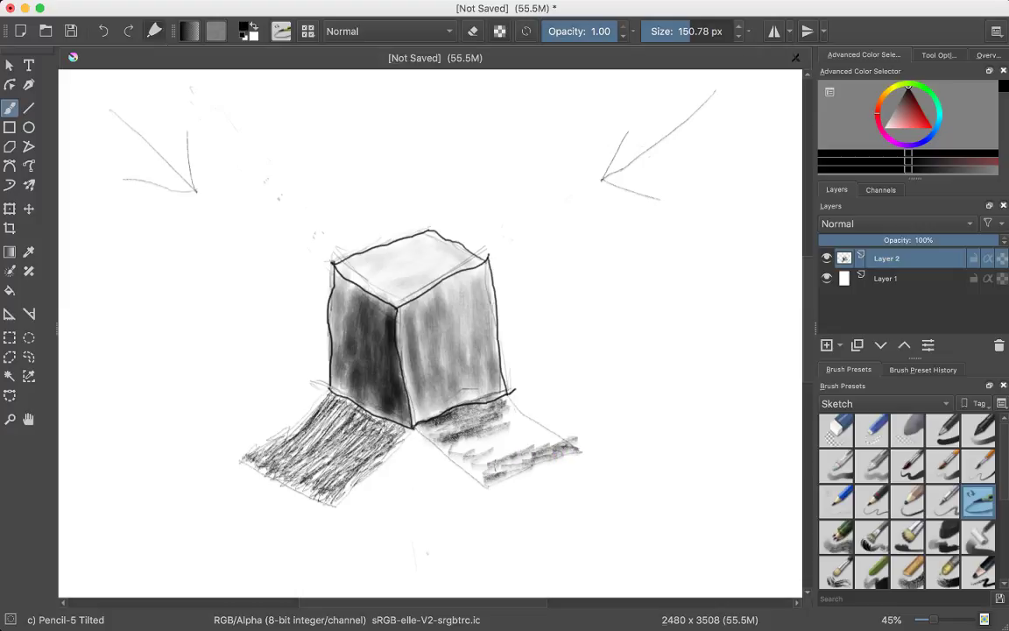
mouse_move(443, 429)
left_mouse_down()
mouse_move(495, 398)
mouse_move(460, 399)
mouse_move(499, 394)
mouse_move(473, 392)
mouse_move(429, 417)
mouse_move(431, 432)
left_mouse_up()
mouse_move(478, 477)
left_mouse_down()
mouse_move(402, 399)
mouse_move(453, 454)
left_mouse_up()
mouse_move(404, 402)
left_mouse_down()
mouse_move(427, 428)
mouse_move(442, 390)
mouse_move(460, 394)
left_mouse_up()
mouse_move(433, 429)
left_mouse_down()
mouse_move(402, 401)
mouse_move(481, 383)
mouse_move(447, 361)
mouse_move(460, 389)
mouse_move(483, 391)
mouse_move(442, 362)
left_mouse_up()
left_click_drag(448, 379, 429, 364)
left_click_drag(445, 387, 410, 372)
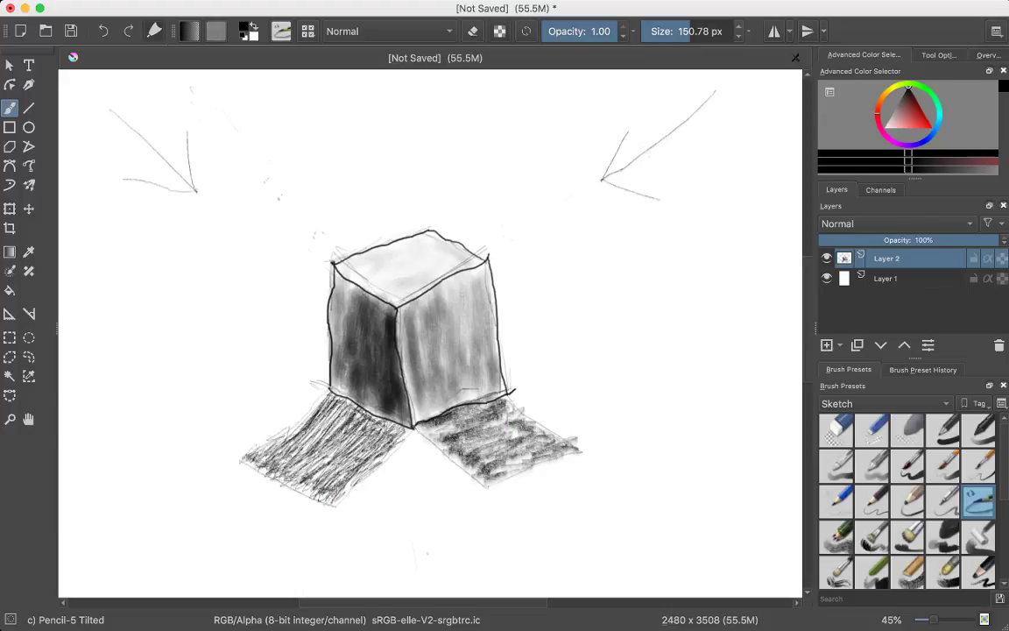
- Darken the left cast shadow near the cube's base
left_click_drag(368, 452, 333, 495)
mouse_move(396, 425)
left_mouse_down()
mouse_move(367, 467)
mouse_move(346, 464)
mouse_move(329, 486)
left_mouse_up()
left_click_drag(360, 442, 314, 492)
mouse_move(361, 412)
left_mouse_down()
mouse_move(319, 477)
mouse_move(329, 471)
mouse_move(320, 464)
left_mouse_up()
- Build up dense dark hatching across the whole left cast shadow
mouse_move(286, 424)
left_mouse_down()
mouse_move(274, 449)
mouse_move(296, 457)
mouse_move(278, 451)
mouse_move(304, 477)
left_mouse_up()
left_click_drag(336, 437, 308, 478)
mouse_move(343, 387)
left_mouse_down()
mouse_move(282, 454)
mouse_move(255, 460)
left_mouse_up()
left_click_drag(319, 418, 291, 452)
mouse_move(306, 387)
left_mouse_down()
mouse_move(261, 426)
mouse_move(268, 421)
left_mouse_up()
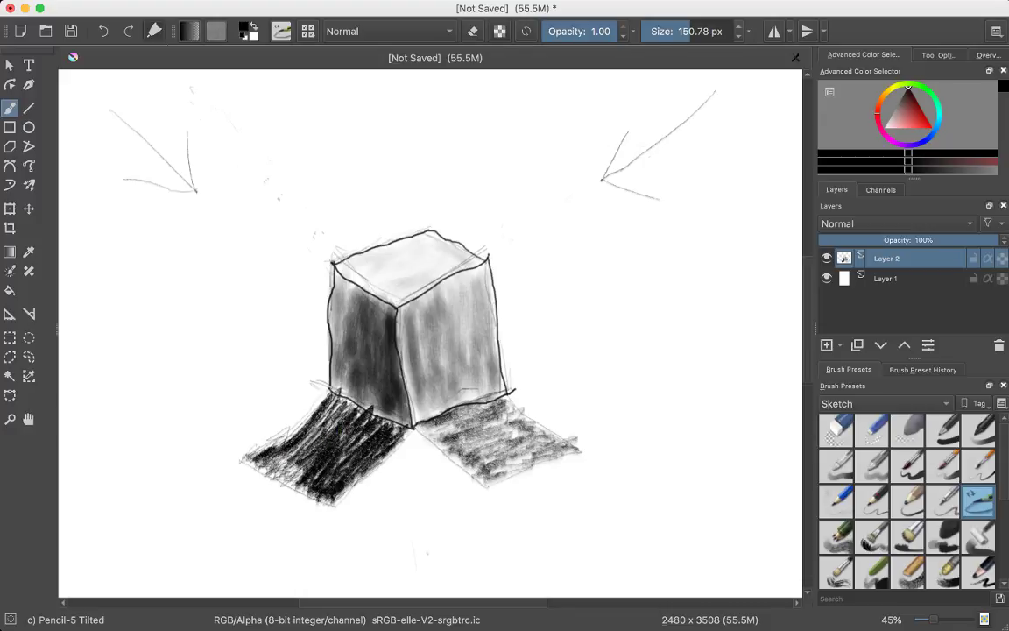
mouse_move(312, 363)
left_mouse_down()
mouse_move(261, 428)
mouse_move(264, 473)
mouse_move(245, 469)
left_mouse_up()
left_click_drag(273, 417, 249, 436)
left_click_drag(328, 387, 277, 436)
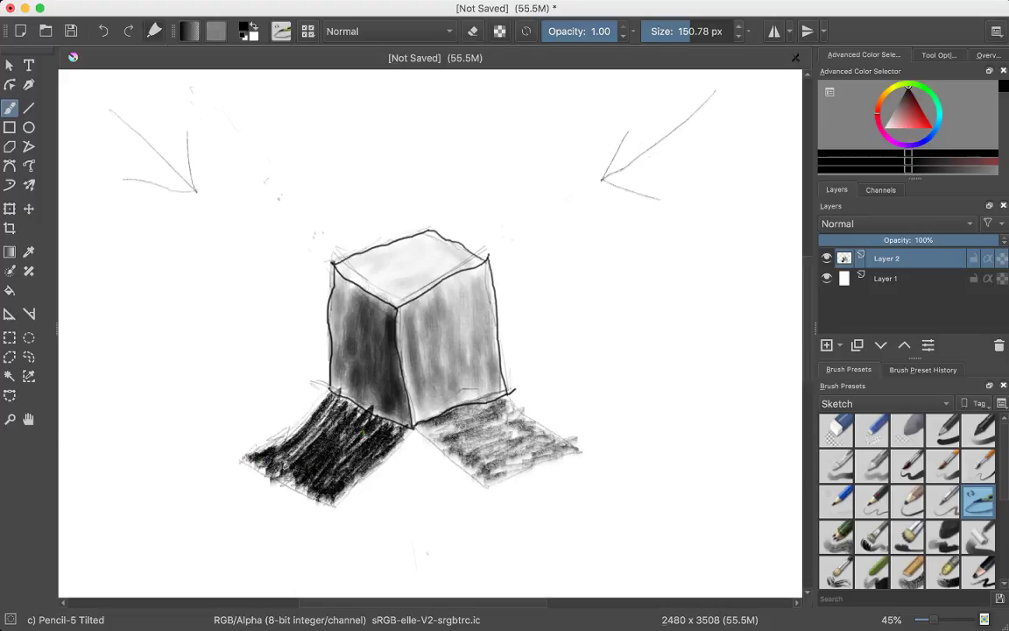
mouse_move(316, 365)
left_mouse_down()
mouse_move(328, 390)
mouse_move(258, 433)
mouse_move(288, 445)
left_mouse_up()
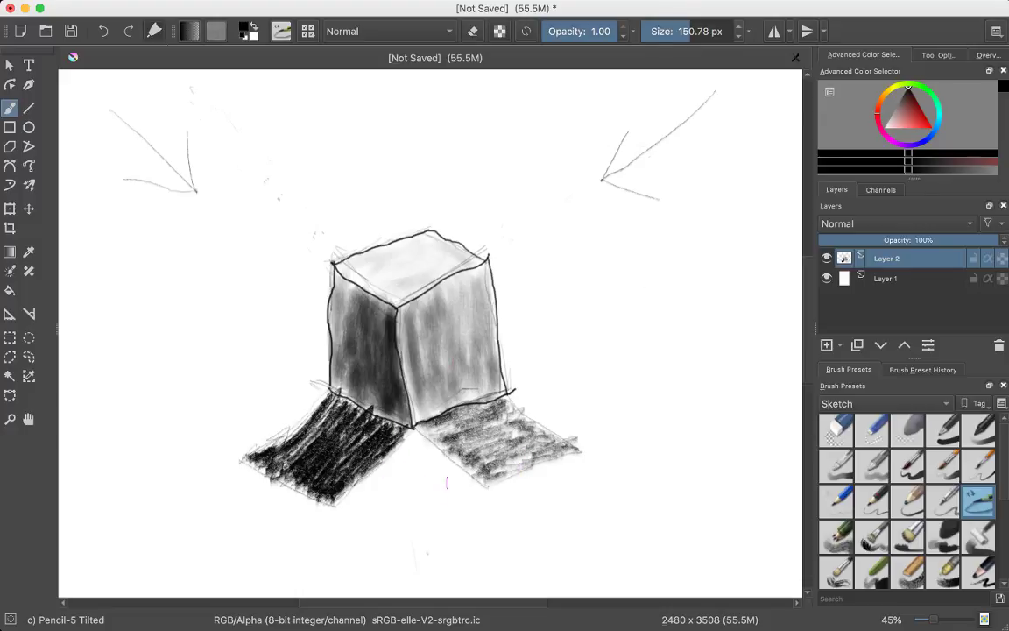
- Add dark strokes under the cube's front corner, then undo the stray hatching there
left_click_drag(408, 427, 388, 467)
mouse_move(408, 429)
left_mouse_down()
mouse_move(403, 455)
mouse_move(423, 462)
mouse_move(401, 456)
mouse_move(429, 456)
left_mouse_up()
mouse_move(335, 427)
left_mouse_down()
mouse_move(399, 404)
mouse_move(424, 450)
mouse_move(399, 455)
mouse_move(411, 457)
left_mouse_up()
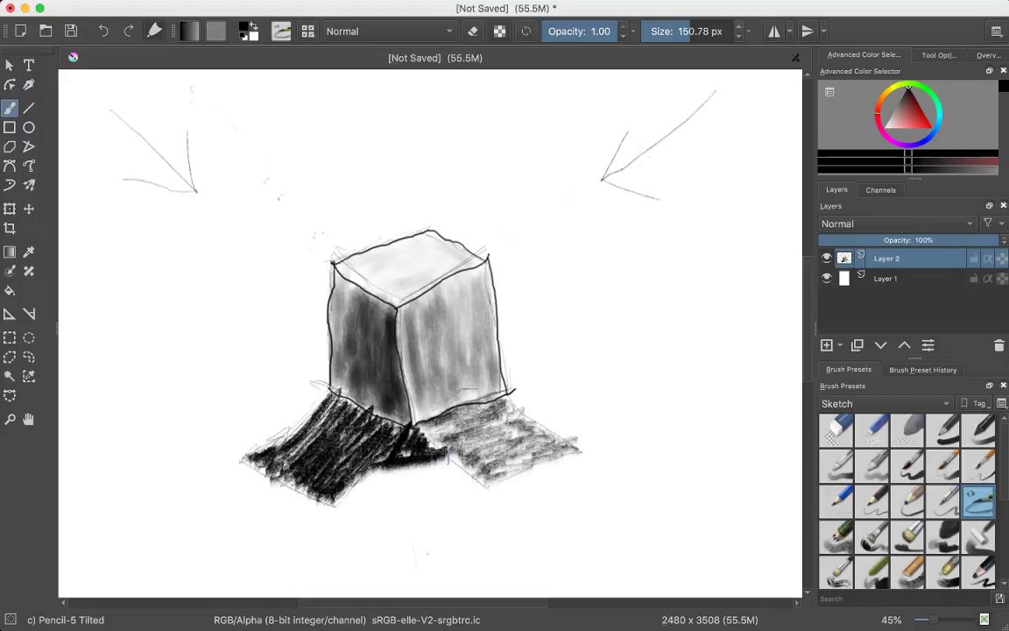
key("ctrl+z")
key("ctrl+z")
key("ctrl+z")
key("ctrl+z")
key("ctrl+z")
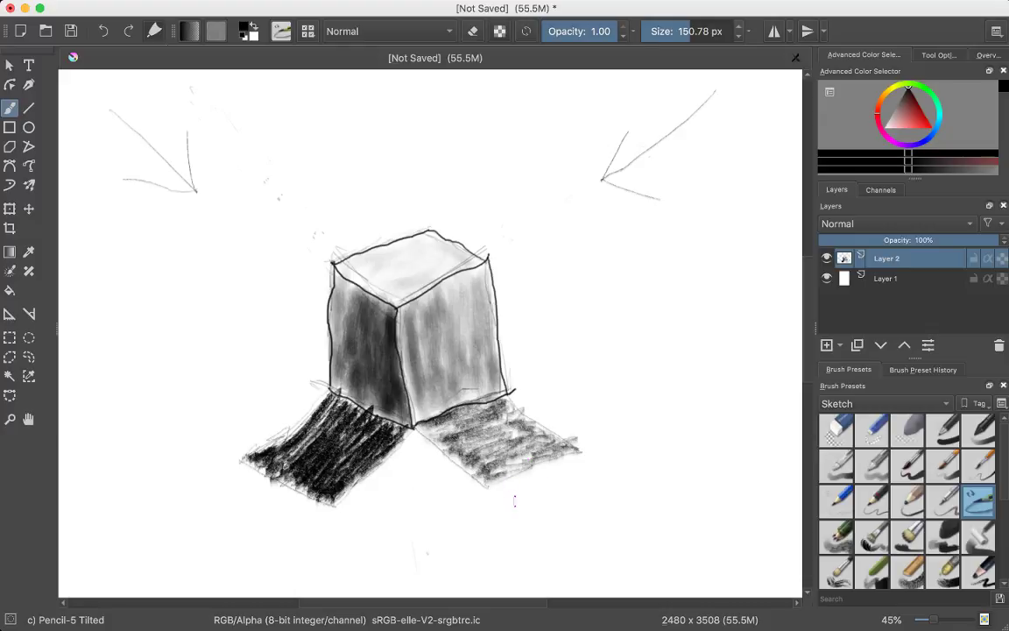
- On the blank canvas below the cube, paint a large dark test stroke at 1000 px size
scroll(514, 500, "down", 1)
scroll(515, 501, "down", 3)
scroll(514, 503, "down", 3)
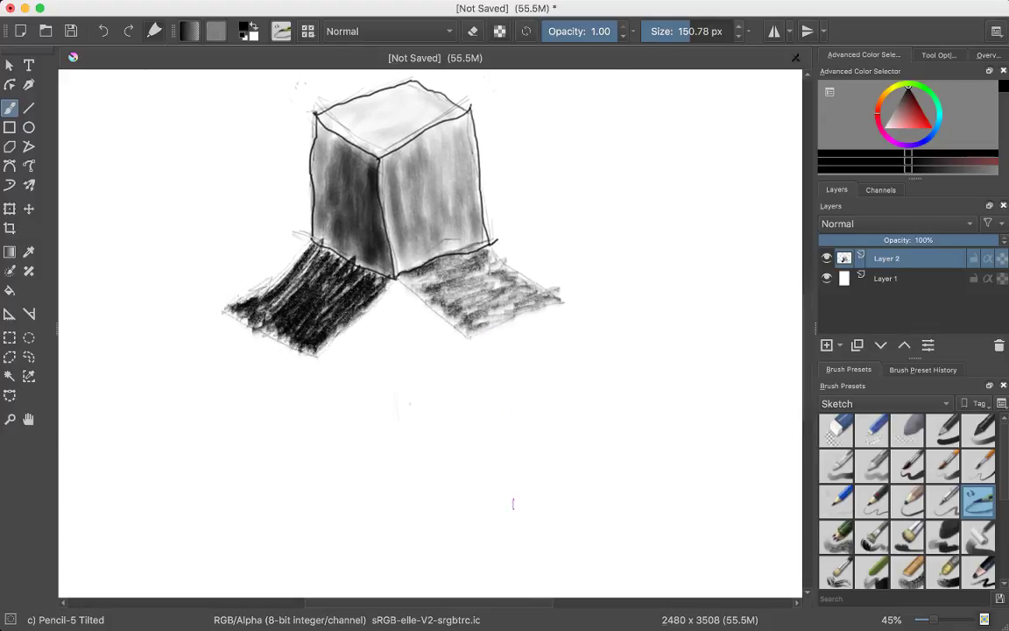
scroll(512, 502, "down", 4)
scroll(510, 502, "down", 1)
scroll(509, 501, "down", 1)
scroll(509, 501, "down", 2)
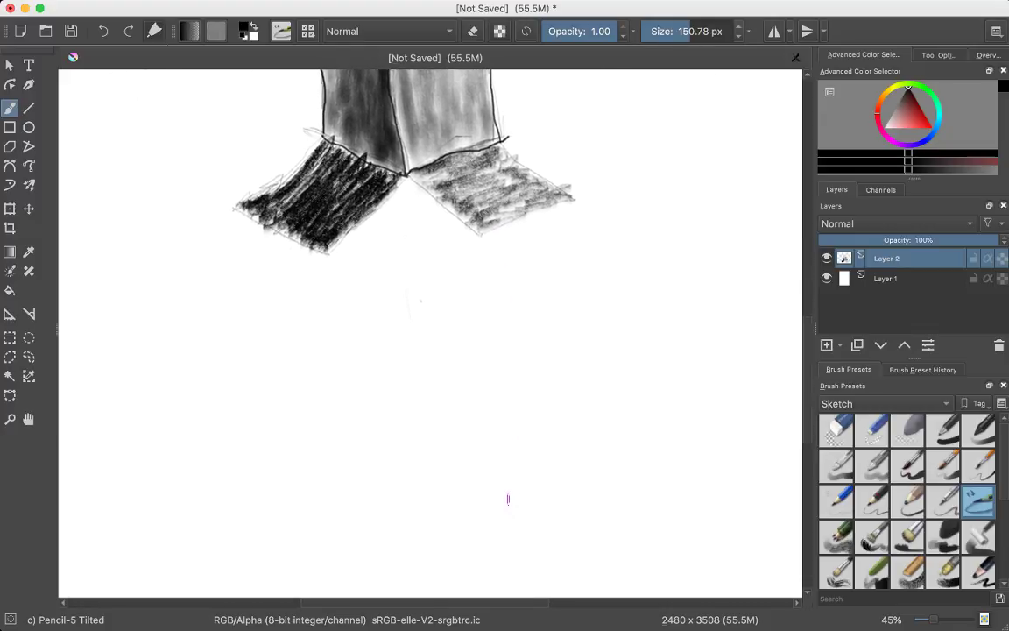
scroll(508, 499, "down", 2)
scroll(507, 496, "down", 1)
scroll(506, 494, "down", 1)
scroll(506, 494, "down", 5)
scroll(509, 487, "right", 2)
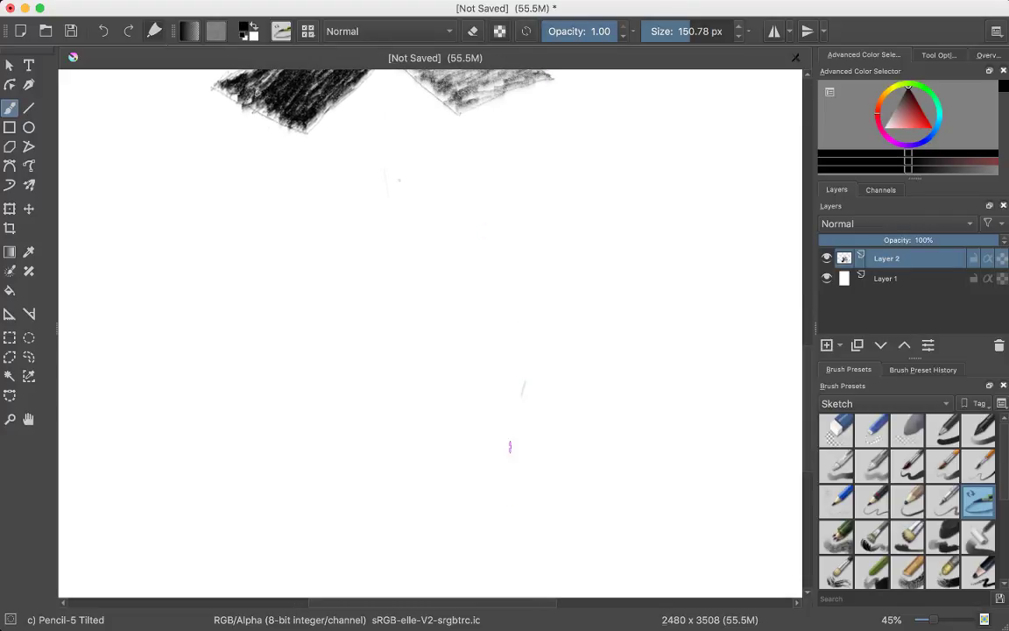
left_click_drag(581, 288, 570, 331)
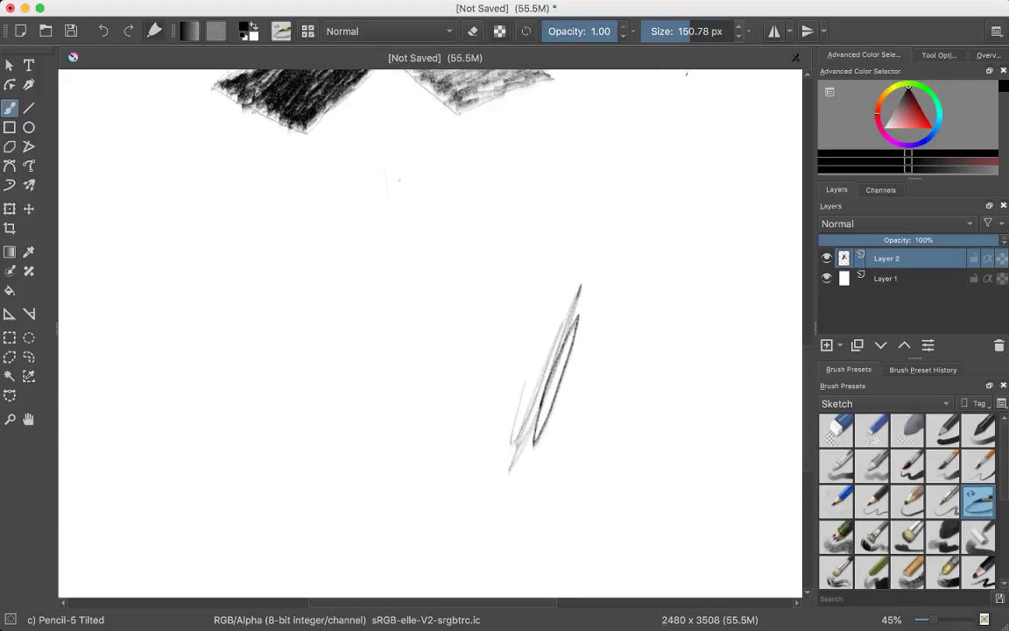
key("bracketright")
key("bracketright")
key("bracketright")
mouse_move(590, 291)
left_mouse_down()
mouse_move(555, 350)
mouse_move(608, 333)
left_mouse_up()
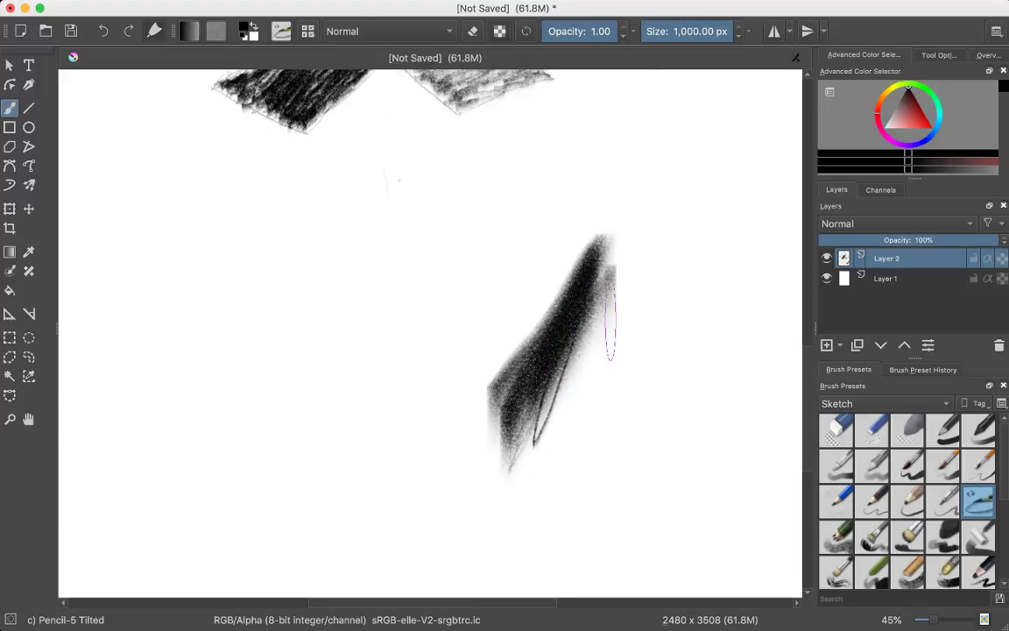
- Paint a lighter grey test stroke with the Pencil-6 Quick Shade preset
key("slash")
mouse_move(471, 294)
left_mouse_down()
mouse_move(452, 355)
mouse_move(512, 267)
left_mouse_up()
mouse_move(459, 342)
left_mouse_down()
mouse_move(525, 272)
mouse_move(504, 254)
left_mouse_up()
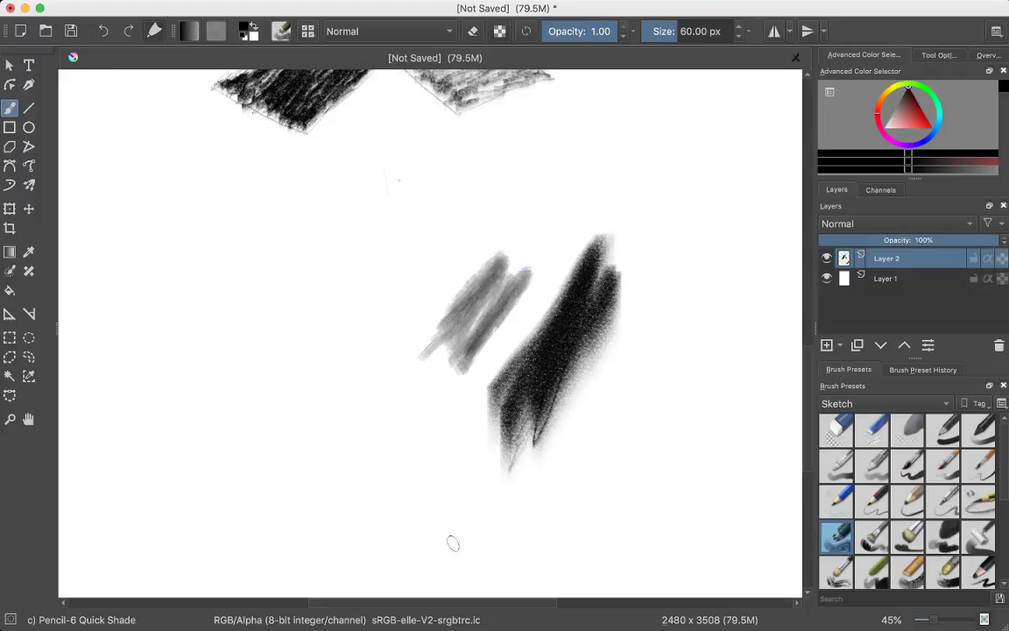
key("slash")
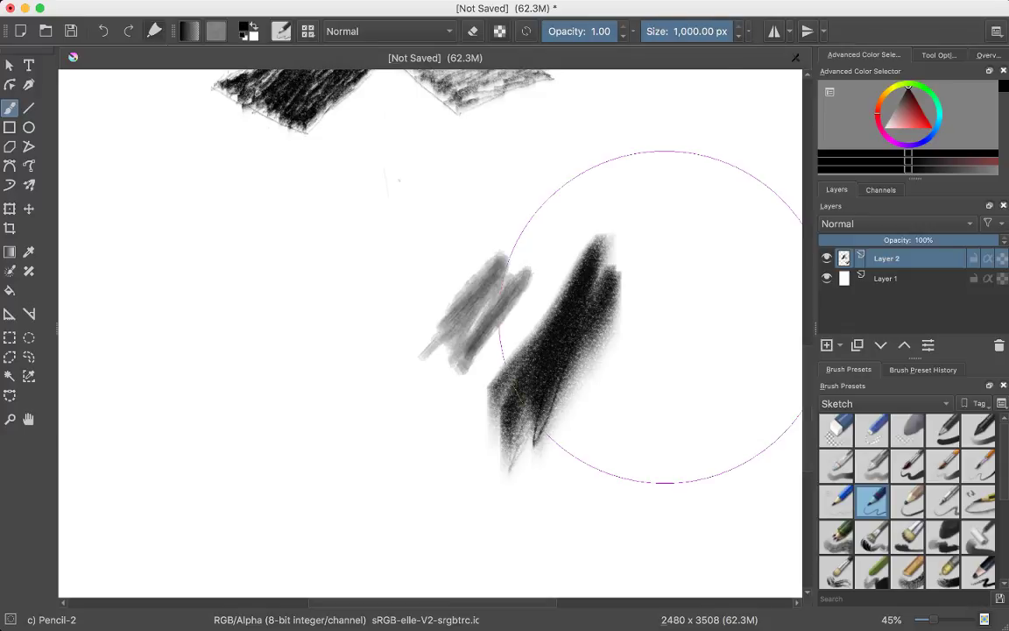
- Test Pencil-2 with a soft grey blob, redone smaller at about 230 px
mouse_move(666, 316)
left_mouse_down()
mouse_move(682, 380)
mouse_move(718, 271)
mouse_move(710, 427)
mouse_move(684, 414)
left_mouse_up()
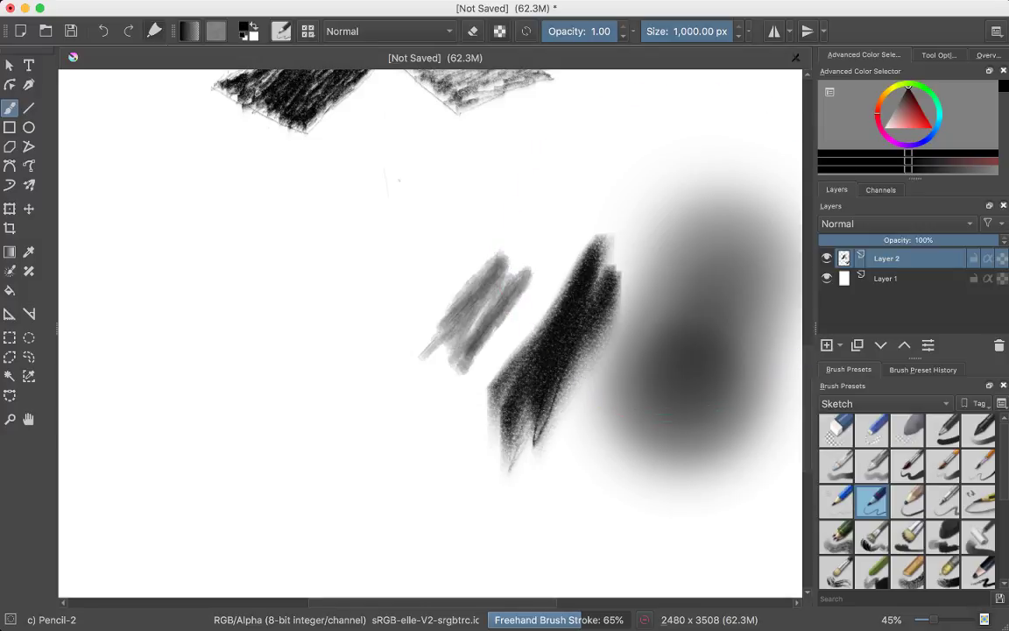
key("ctrl+z")
left_click_drag(696, 127, 666, 127)
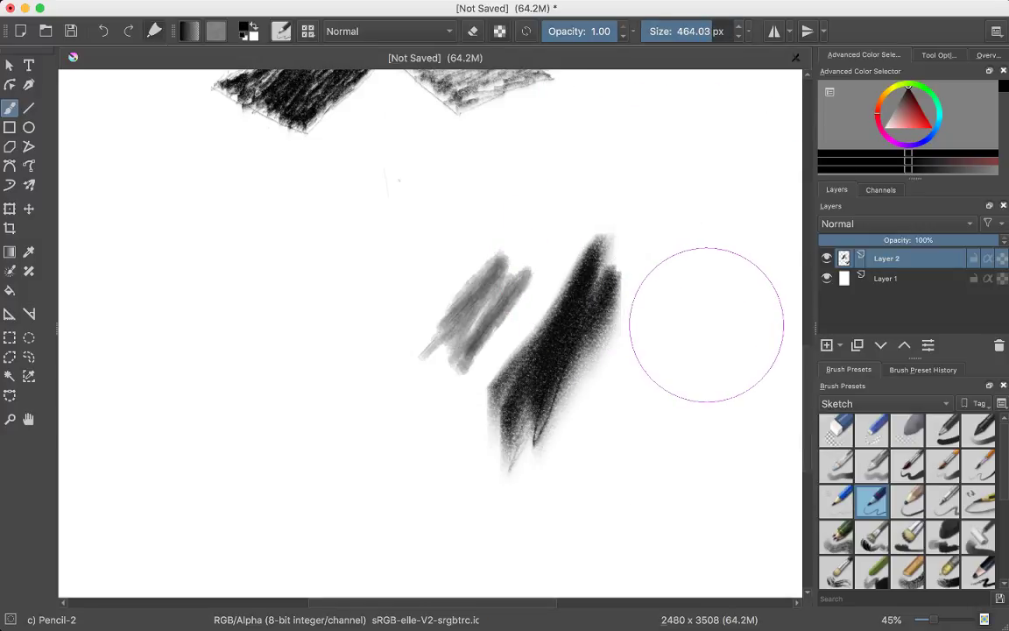
mouse_move(712, 320)
left_mouse_down()
mouse_move(688, 385)
mouse_move(721, 318)
left_mouse_up()
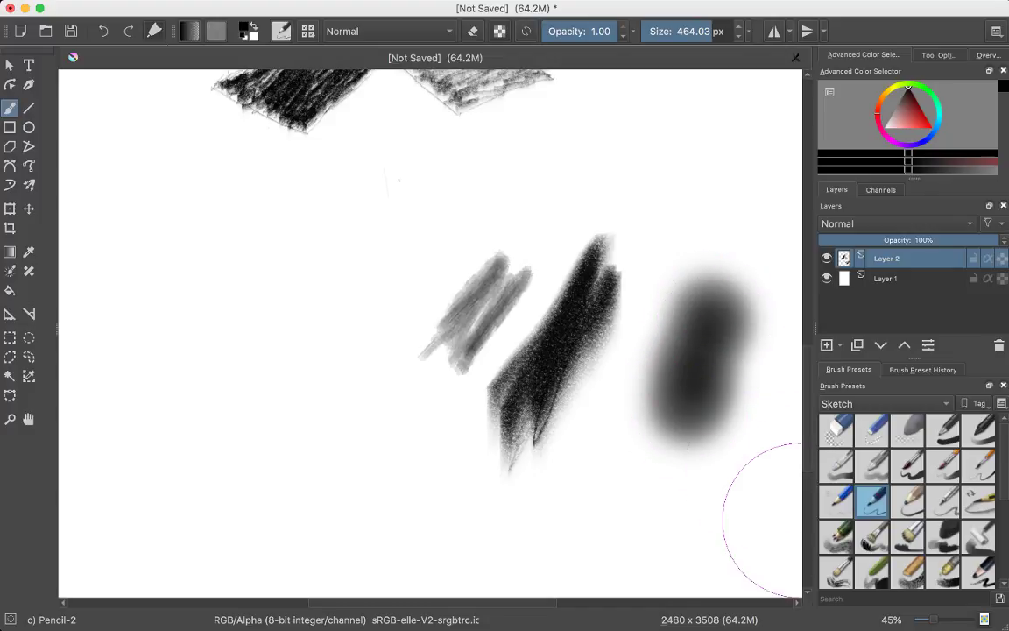
- Test Pencil-1 Hard and Pencil-3 Large 4B with blobs, then select Pencil-4 Soft
left_click(837, 501)
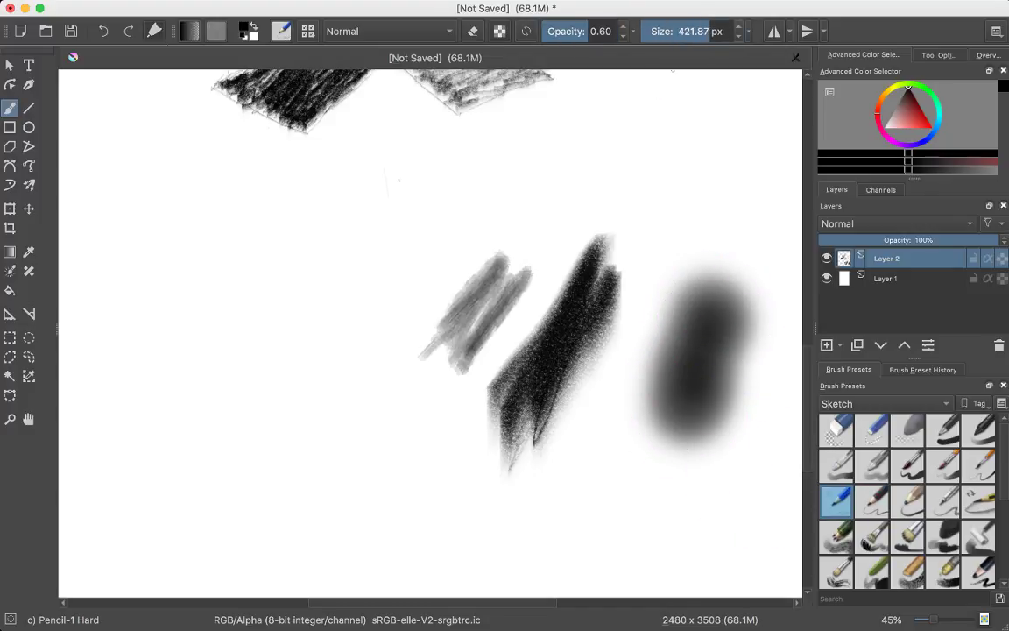
mouse_move(590, 532)
left_mouse_down()
mouse_move(673, 540)
mouse_move(669, 529)
left_mouse_up()
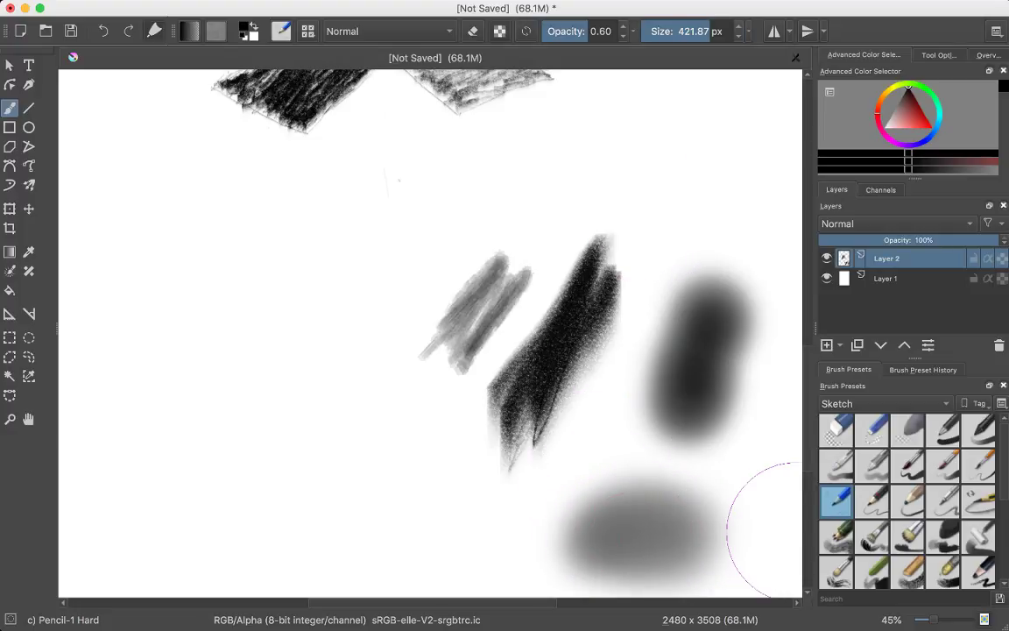
left_click(908, 501)
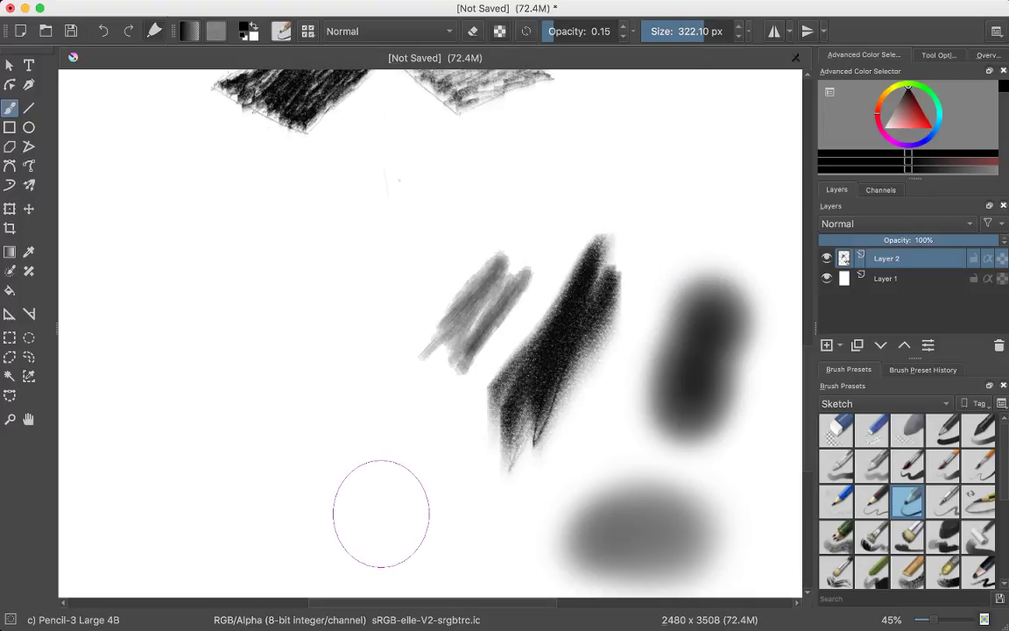
mouse_move(403, 517)
left_mouse_down()
mouse_move(378, 500)
mouse_move(422, 523)
mouse_move(350, 518)
left_mouse_up()
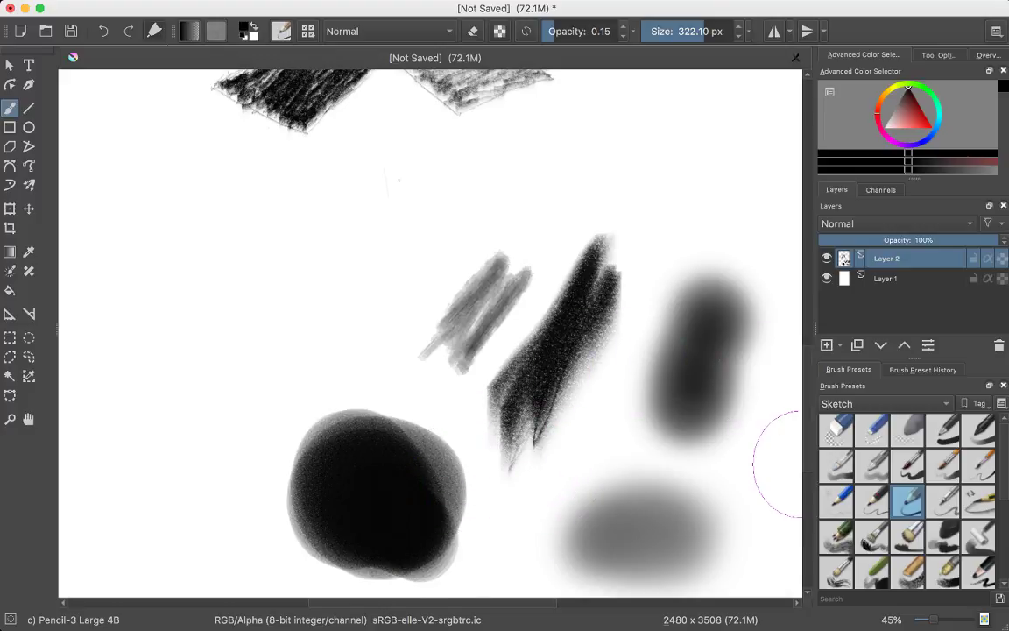
left_click(942, 500)
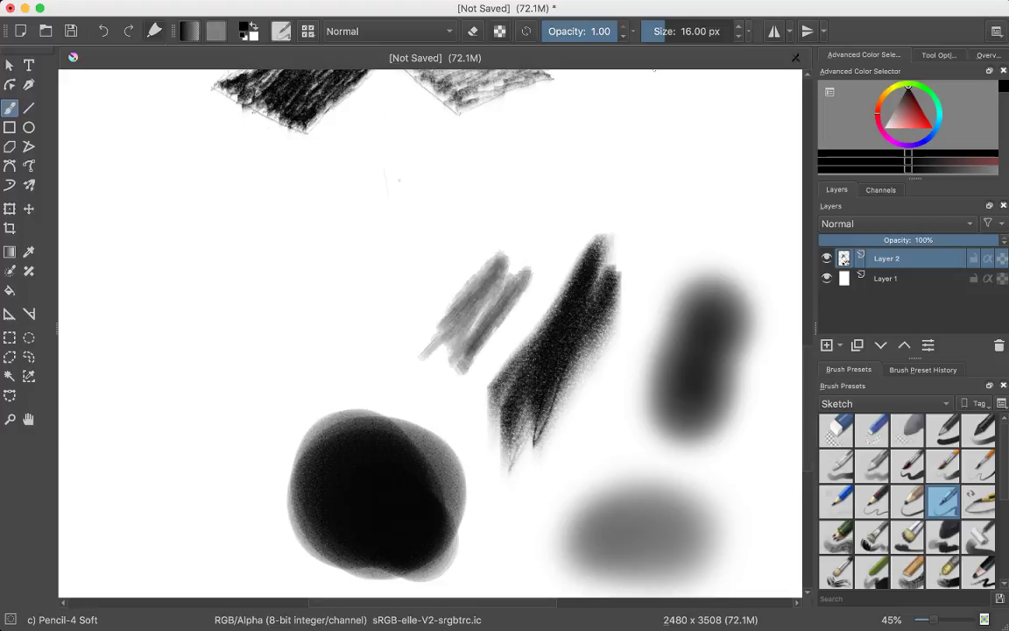
- Set Pencil-4 Soft to about 370 px, scribble a wide grey diagonal stroke, and pan back up
left_click_drag(674, 30, 700, 31)
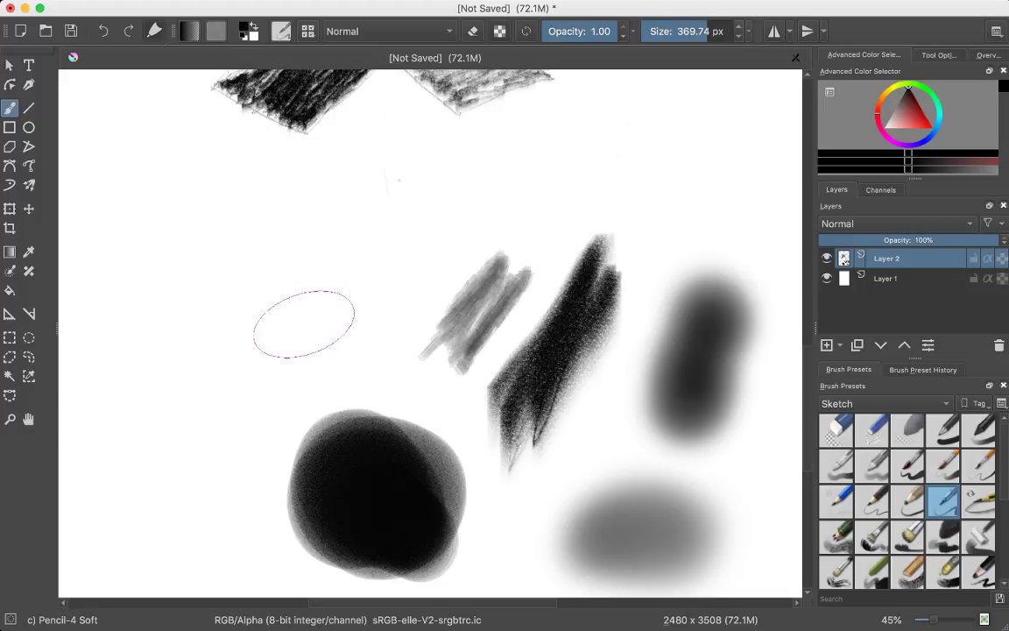
mouse_move(348, 303)
left_mouse_down()
mouse_move(250, 364)
mouse_move(228, 398)
mouse_move(368, 254)
left_mouse_up()
mouse_move(298, 267)
left_mouse_down()
mouse_move(197, 390)
mouse_move(350, 228)
mouse_move(228, 390)
mouse_move(285, 297)
left_mouse_up()
mouse_move(324, 232)
left_mouse_down()
mouse_move(206, 346)
mouse_move(229, 372)
left_mouse_up()
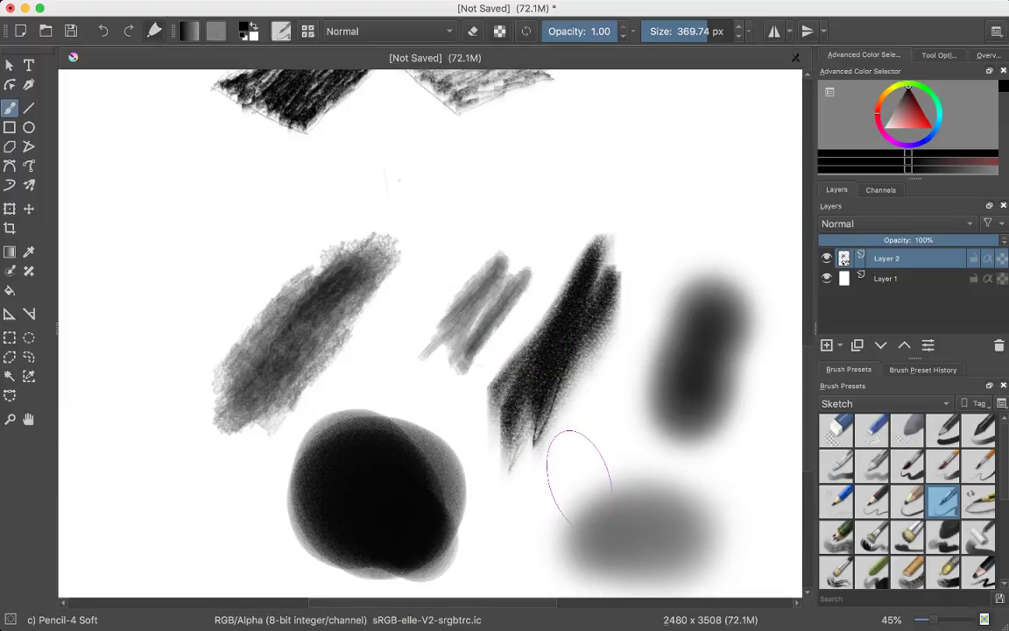
mouse_move(630, 438)
left_mouse_down()
mouse_move(624, 383)
mouse_move(630, 600)
left_mouse_up()
- Zoom out to 29% and pan until the cube and all test strokes fit on screen
scroll(429, 333, "up", 4)
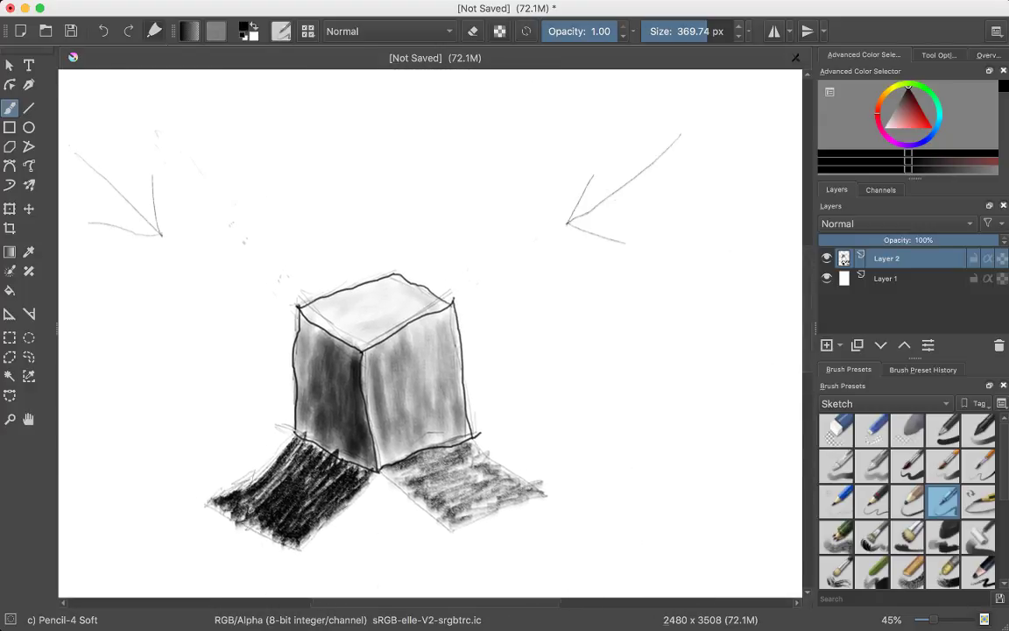
scroll(429, 333, "up", 2)
scroll(429, 333, "up", 2)
scroll(429, 333, "up", 2)
scroll(429, 333, "up", 2)
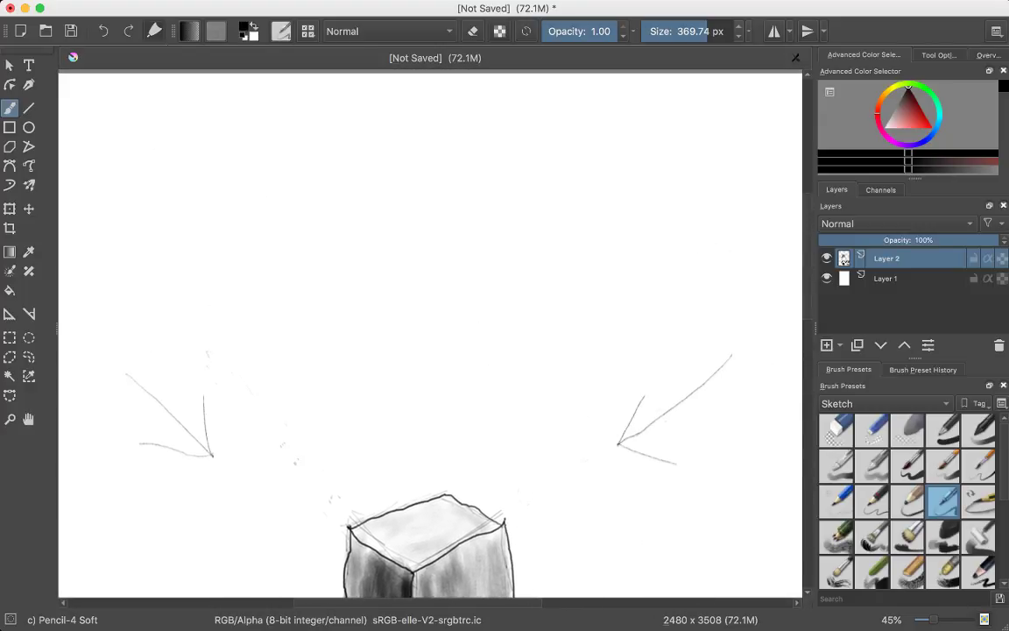
scroll(567, 439, "down", 1)
scroll(637, 450, "down", 1)
scroll(536, 355, "down", 1)
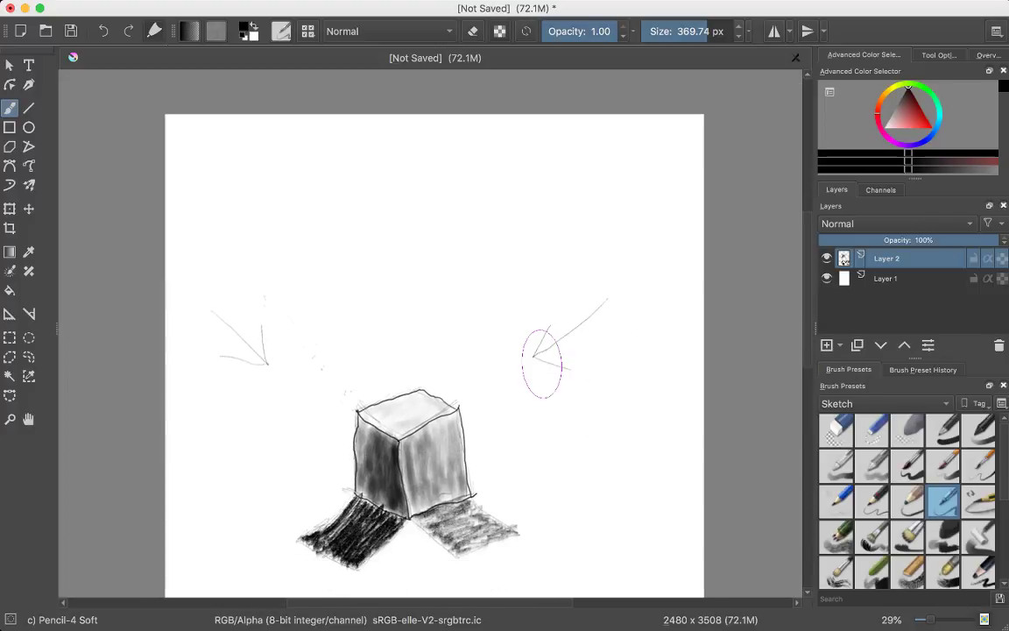
scroll(554, 302, "down", 1)
scroll(612, 394, "down", 1)
scroll(599, 296, "down", 2)
scroll(614, 283, "down", 1)
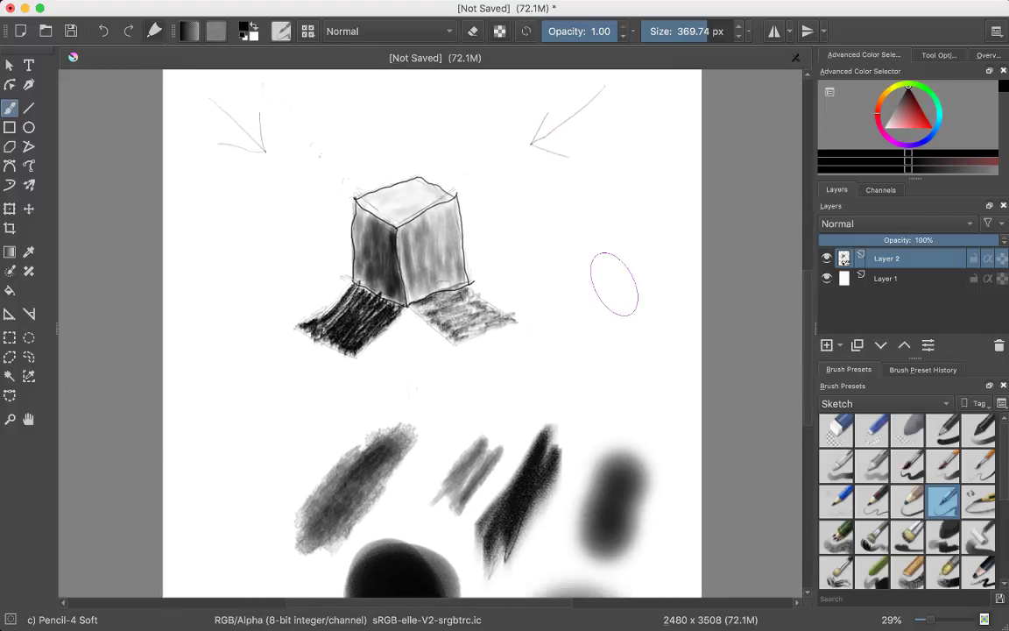